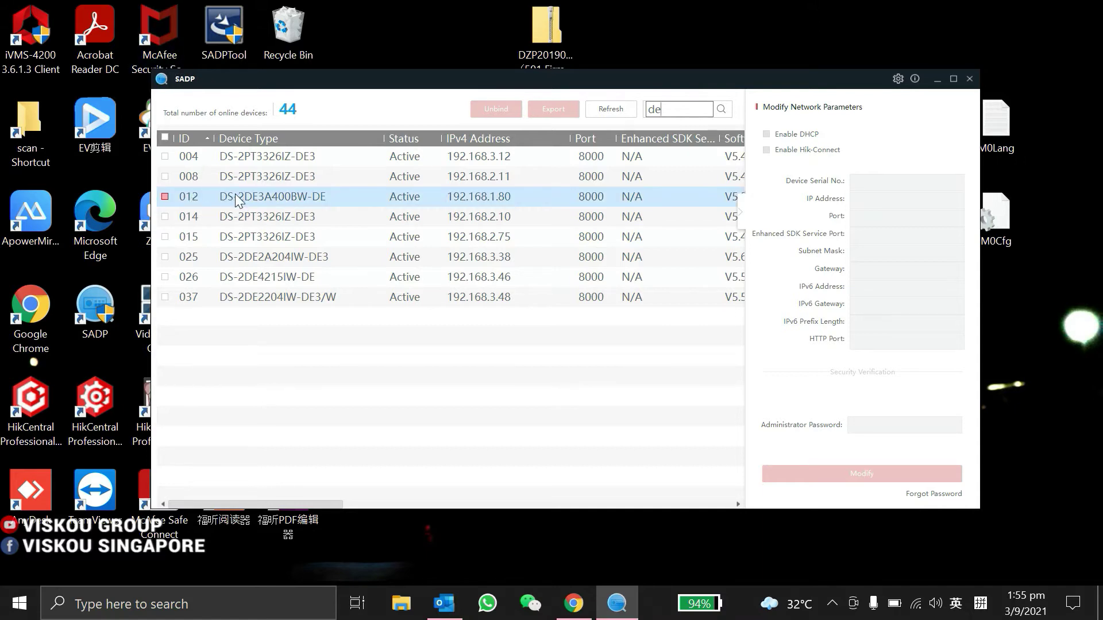
- Select camera 012 (192.168.1.80) in SADP, then bring up a blank Chrome tab
left_click(164, 197)
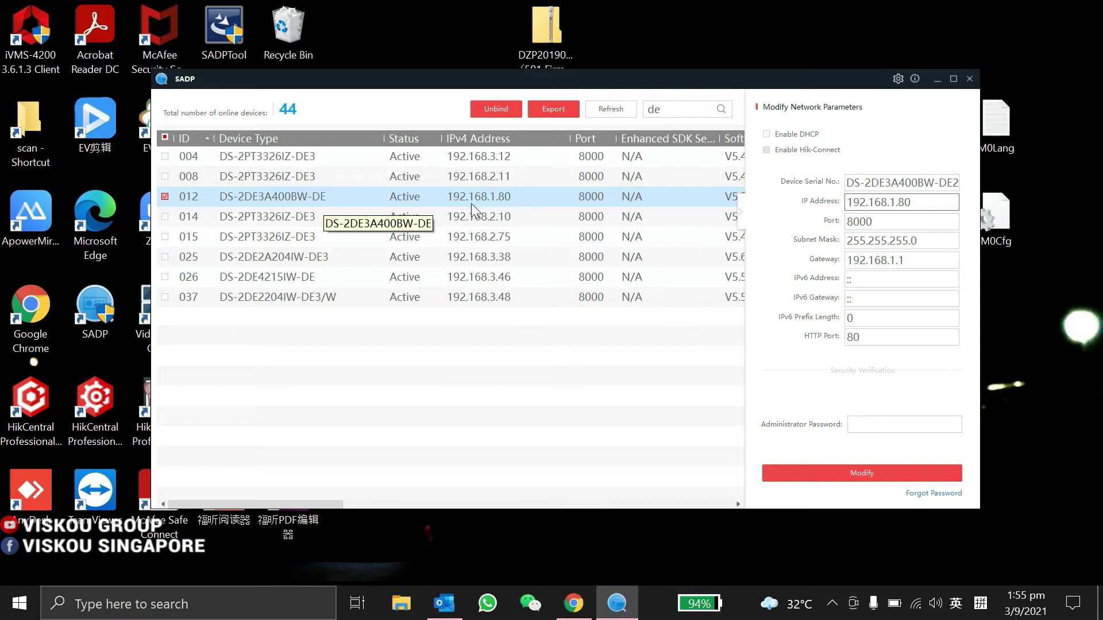
left_click(573, 603)
- Browse to 192.168.1.80 and log in to the camera as admin
left_click(214, 45)
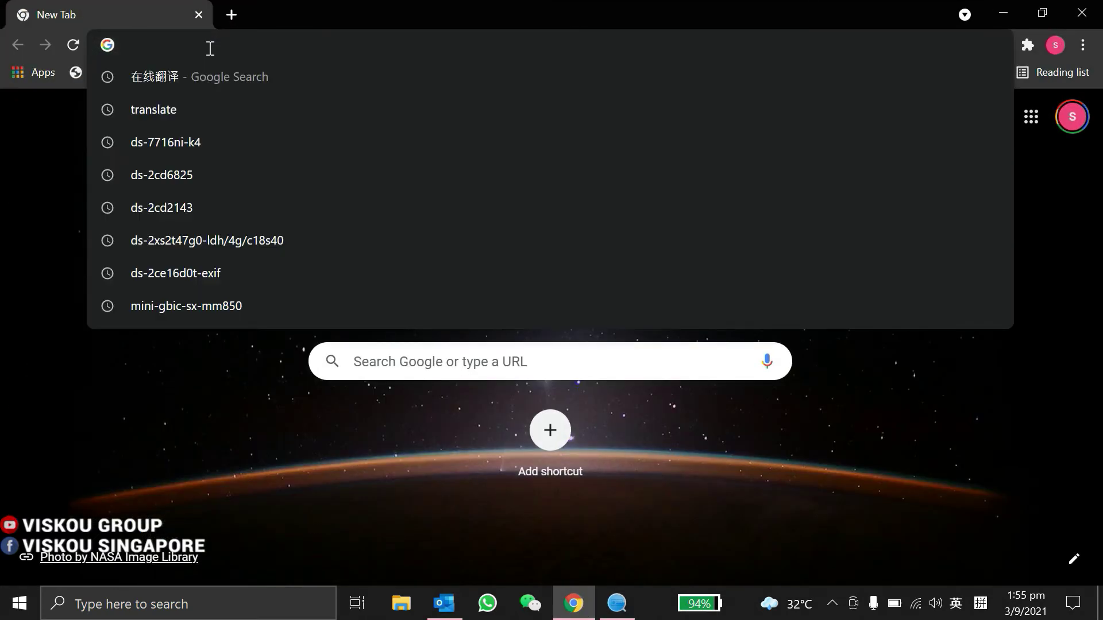
type("192.168.1.")
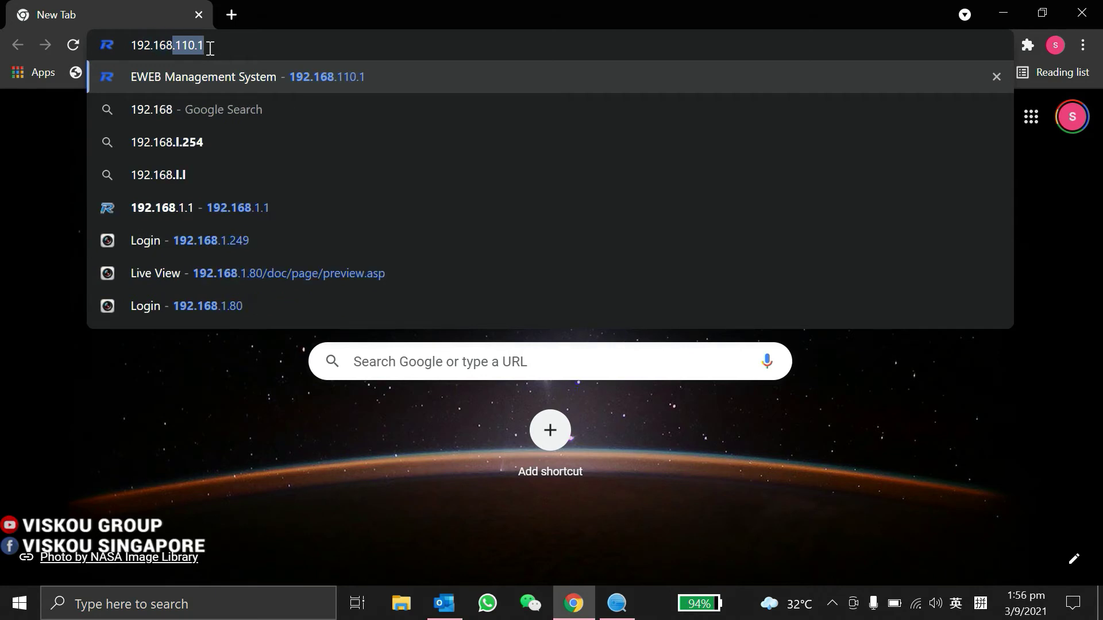
type("80")
key("Return")
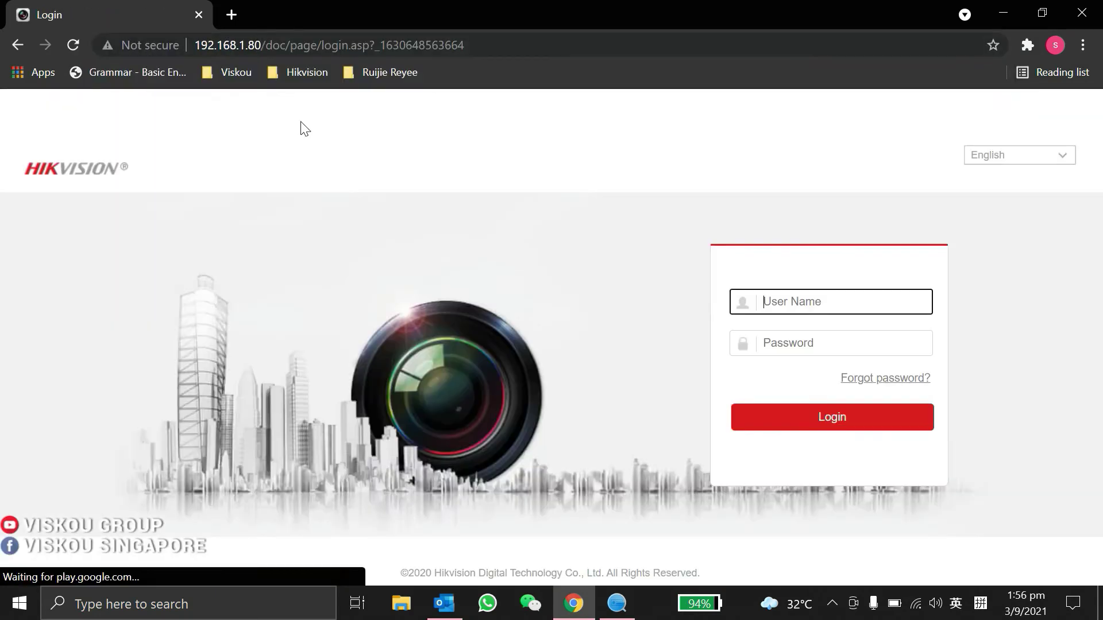
type("admin")
key("Tab")
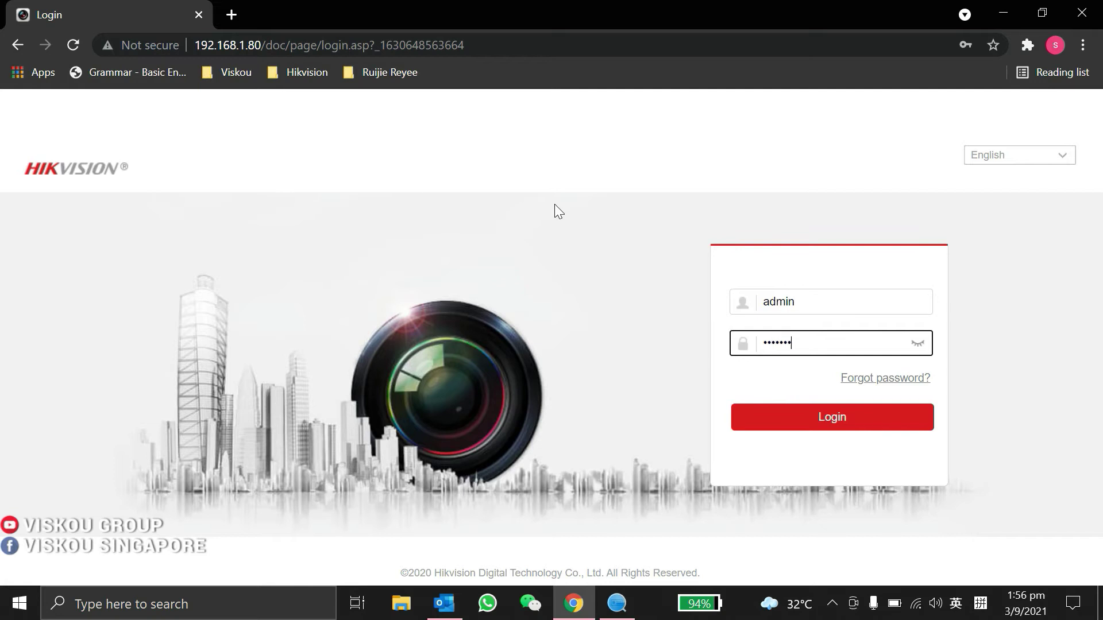
type("********")
key("Return")
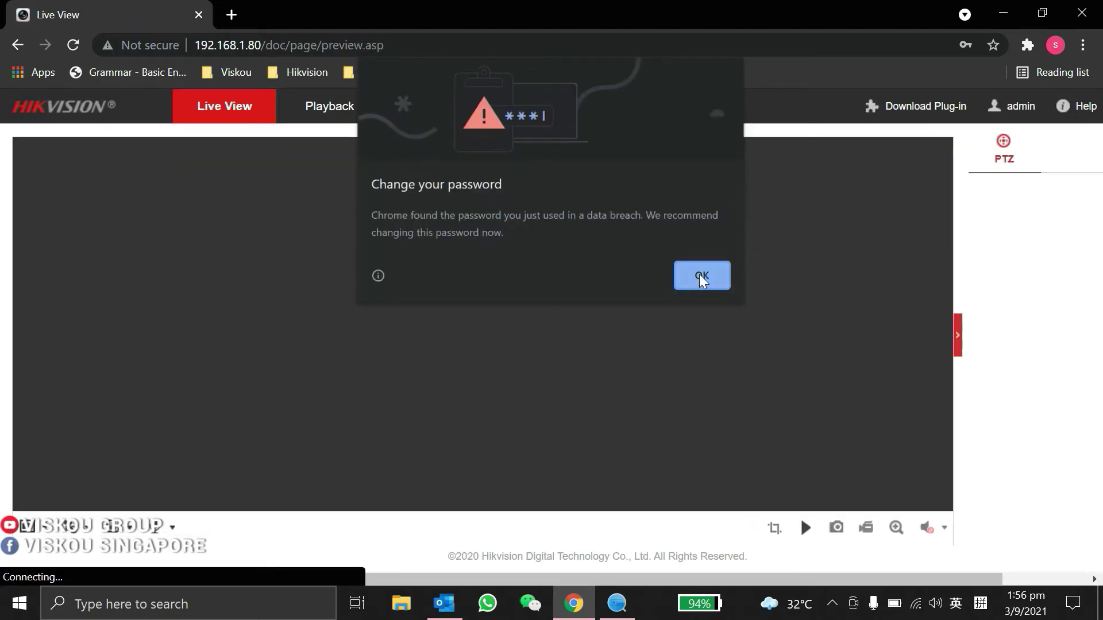
- Dismiss the password warning, save the password in Chrome, and start the live video
left_click(701, 276)
left_click(917, 332)
left_click(805, 529)
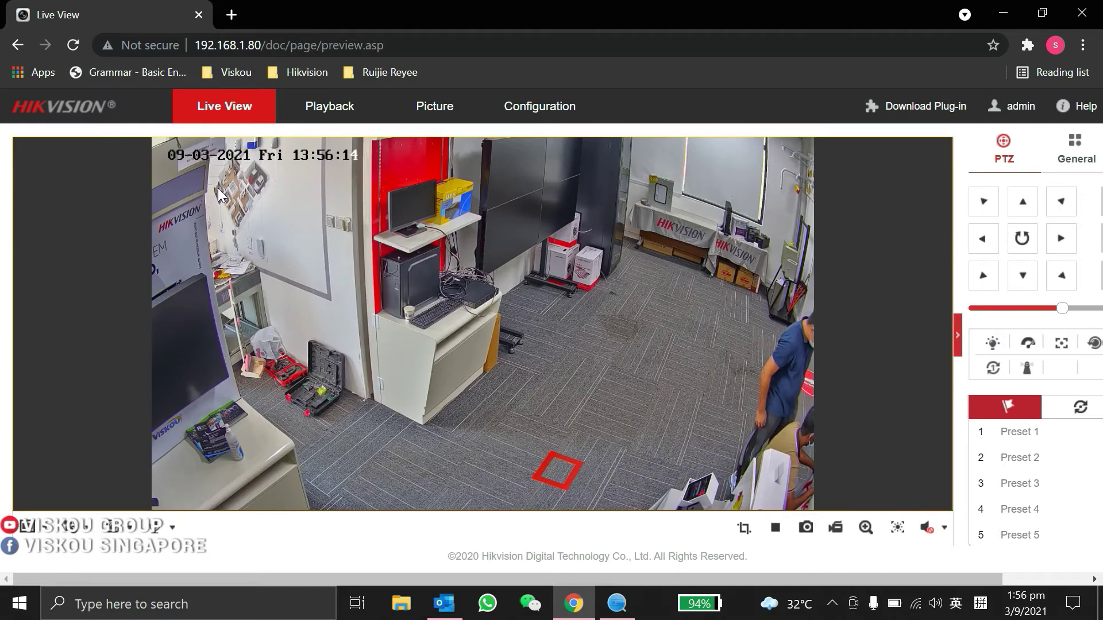
- View basic device information under Configuration > System > System Settings
left_click(527, 110)
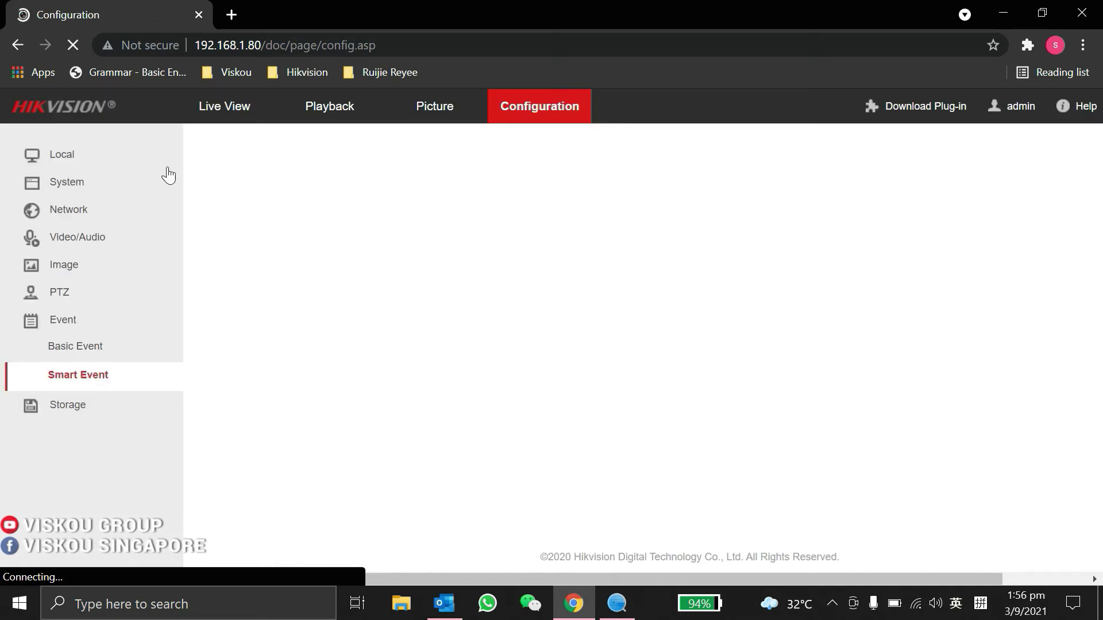
left_click(55, 185)
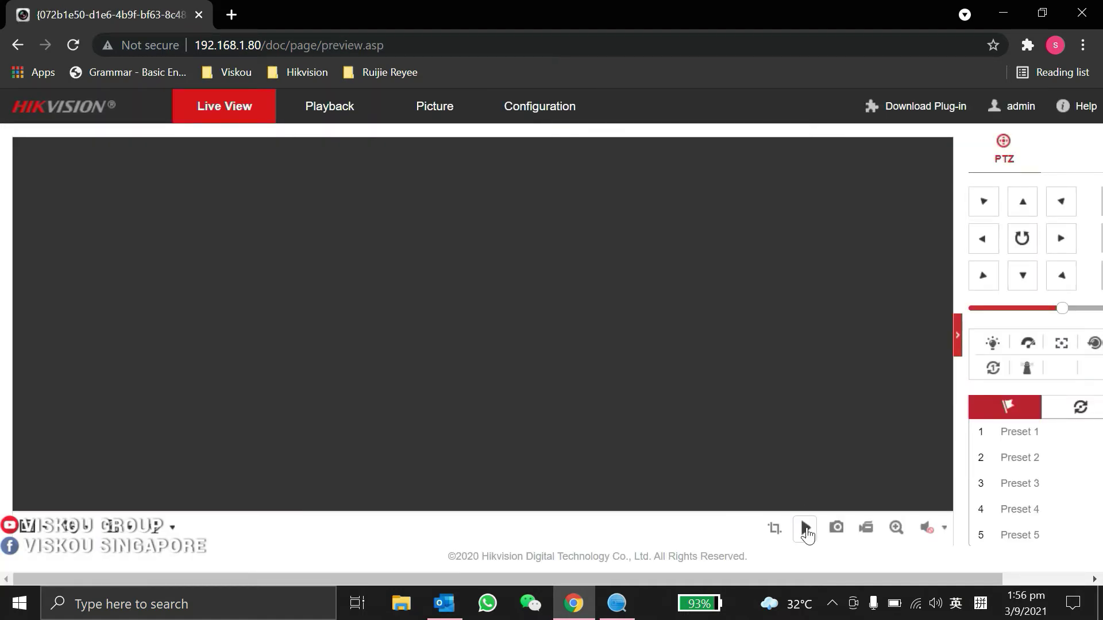
- Restart the live video and pan/tilt the PTZ camera toward the ladder and red display wall
left_click(806, 528)
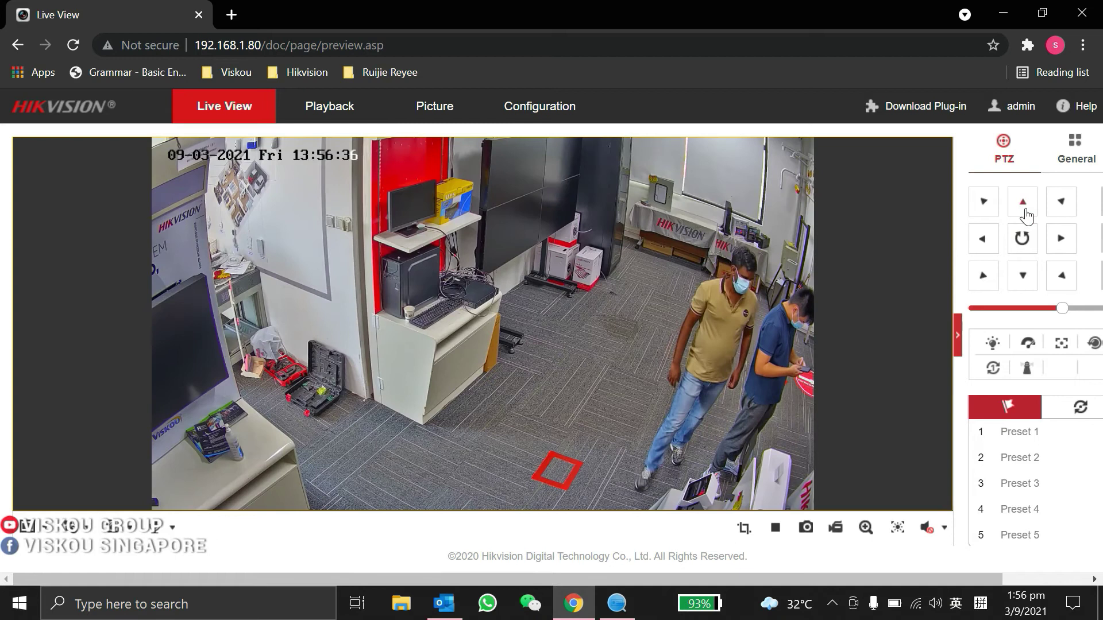
left_click(1062, 239)
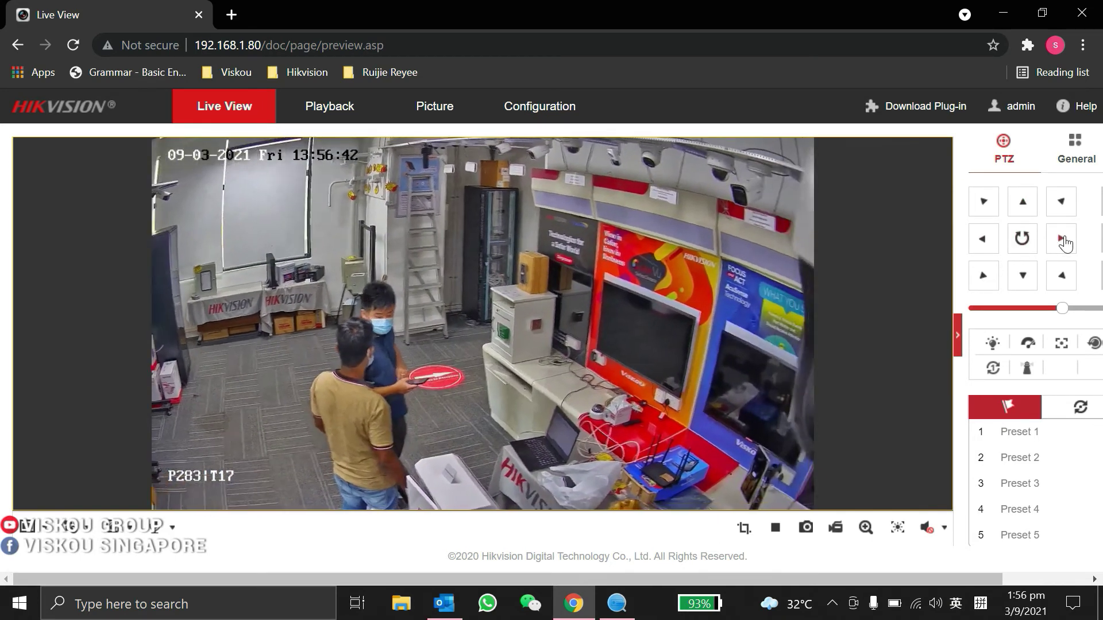
left_click(983, 242)
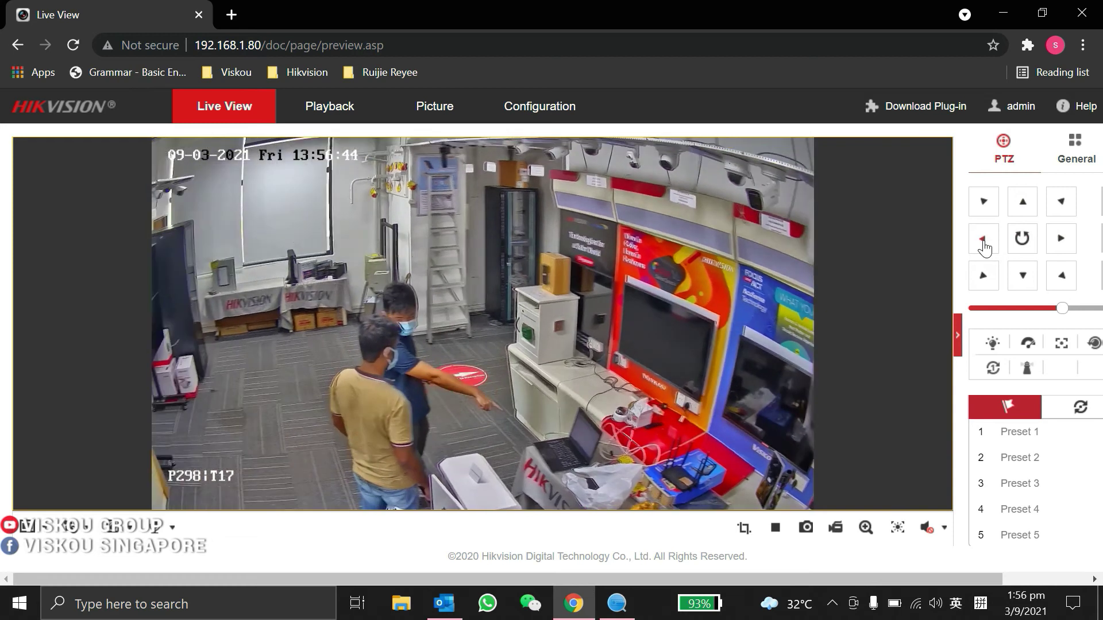
left_click(1023, 205)
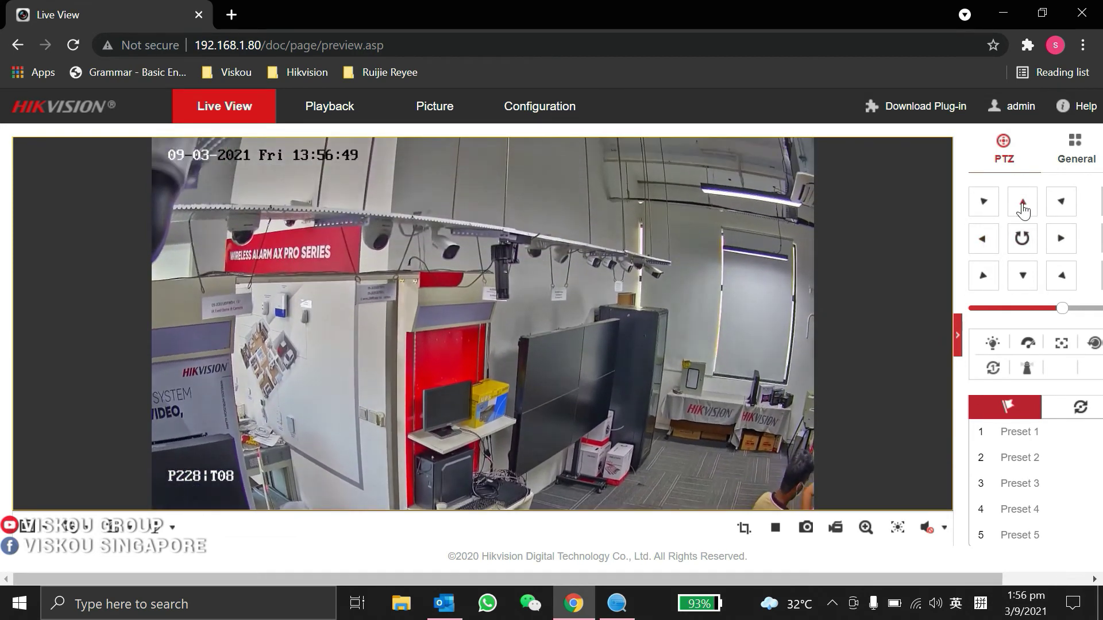
left_click(1023, 277)
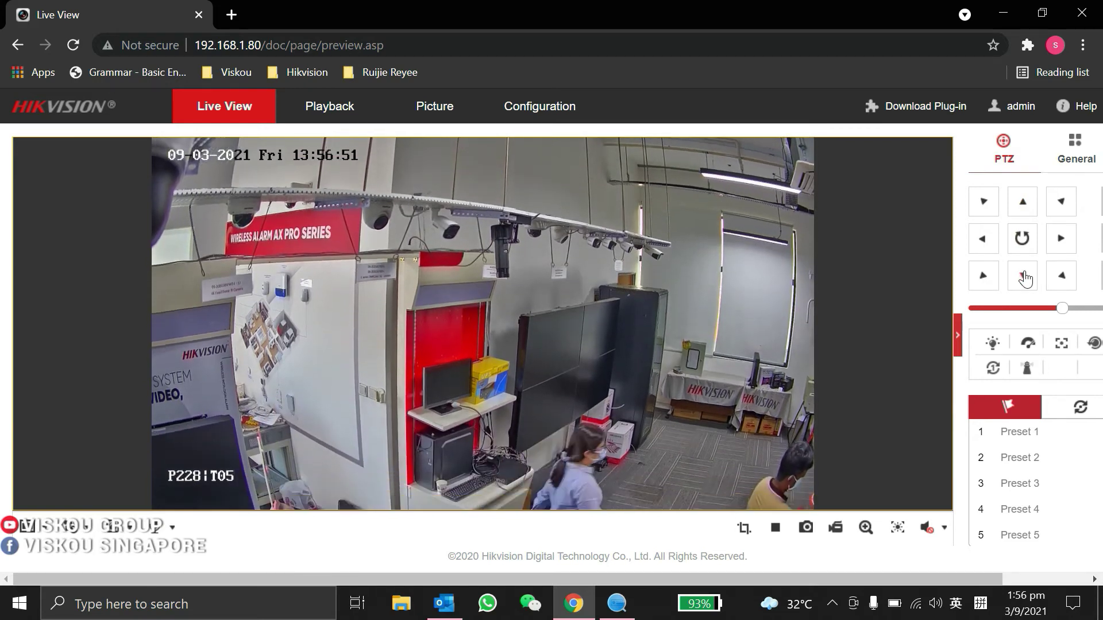
left_click(1059, 242)
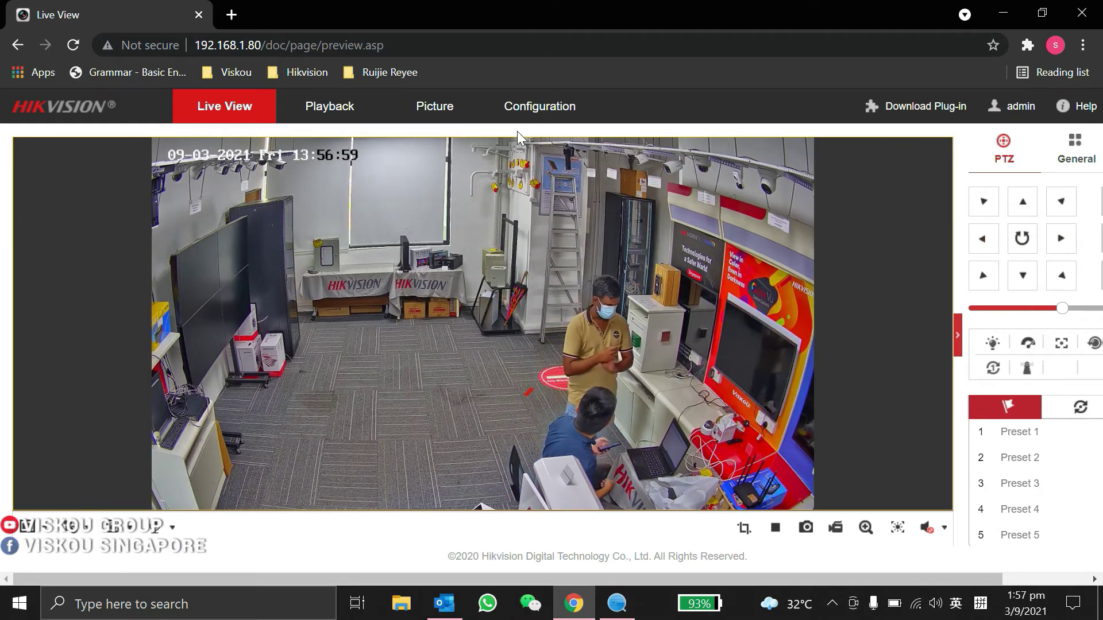
- Open Configuration > Image display settings and leave Scene on Outdoor with picture values at 50
left_click(520, 110)
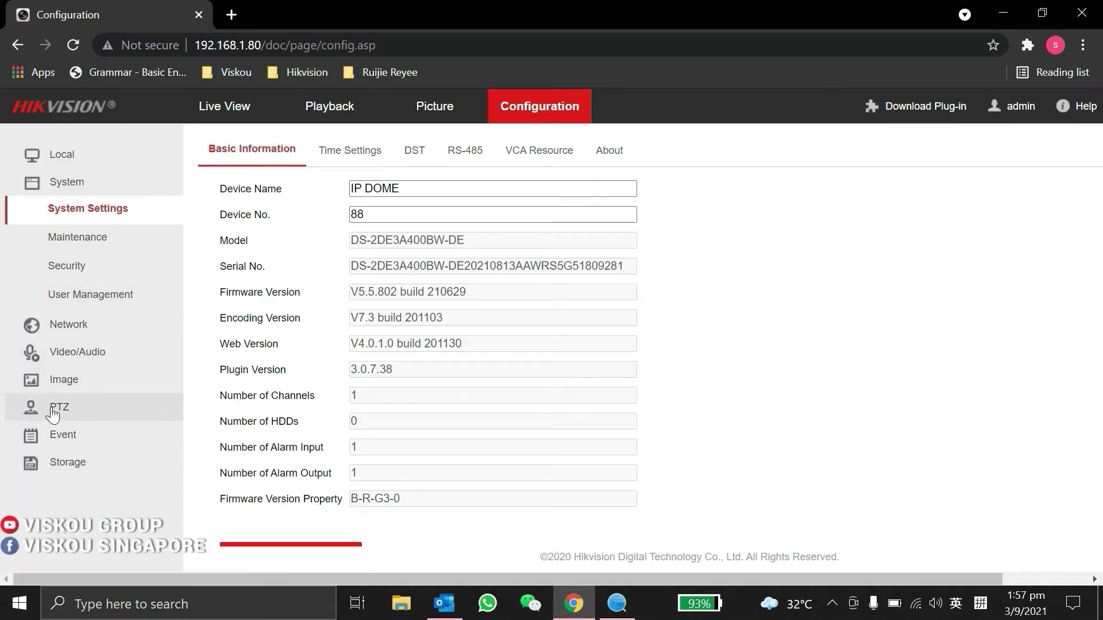
left_click(84, 379)
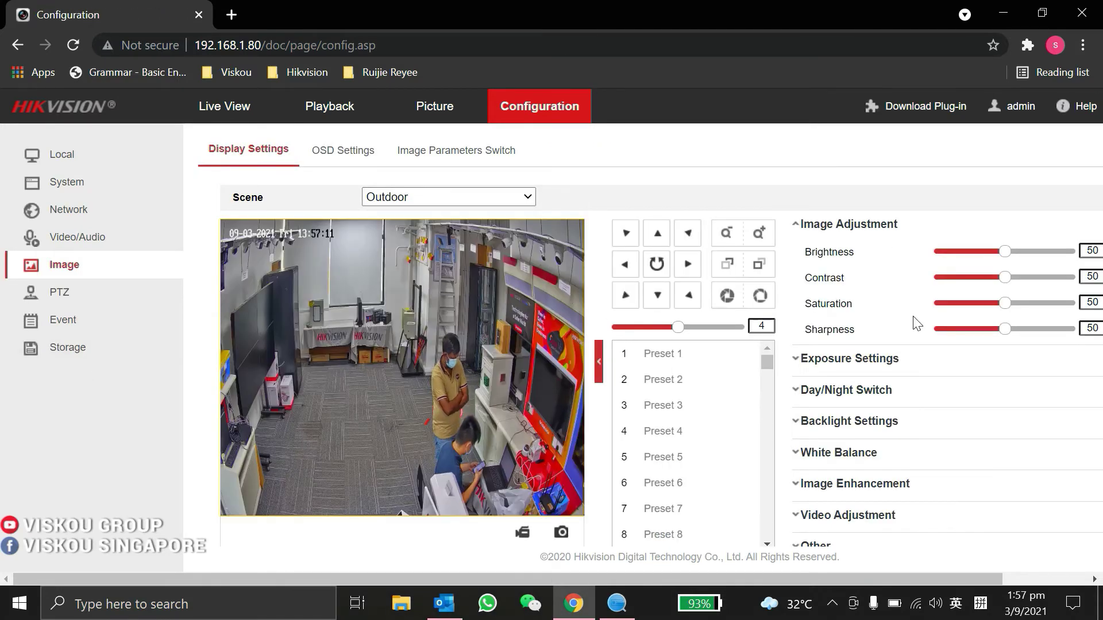
left_click_drag(771, 578, 890, 568)
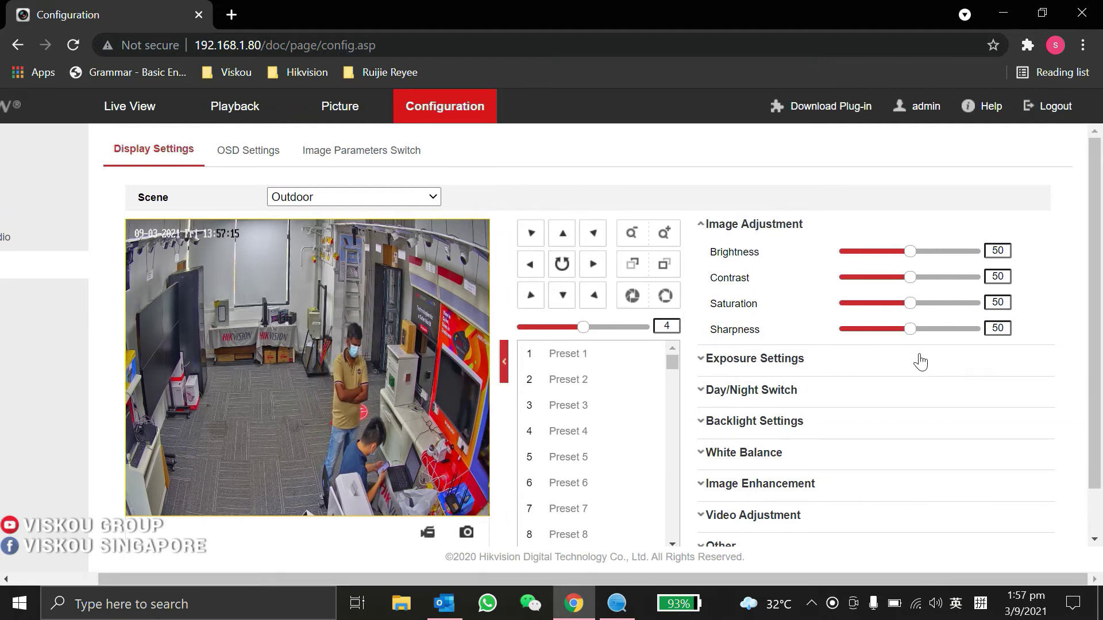
scroll(921, 361, "down", 1)
scroll(829, 340, "up", 1)
left_click(304, 197)
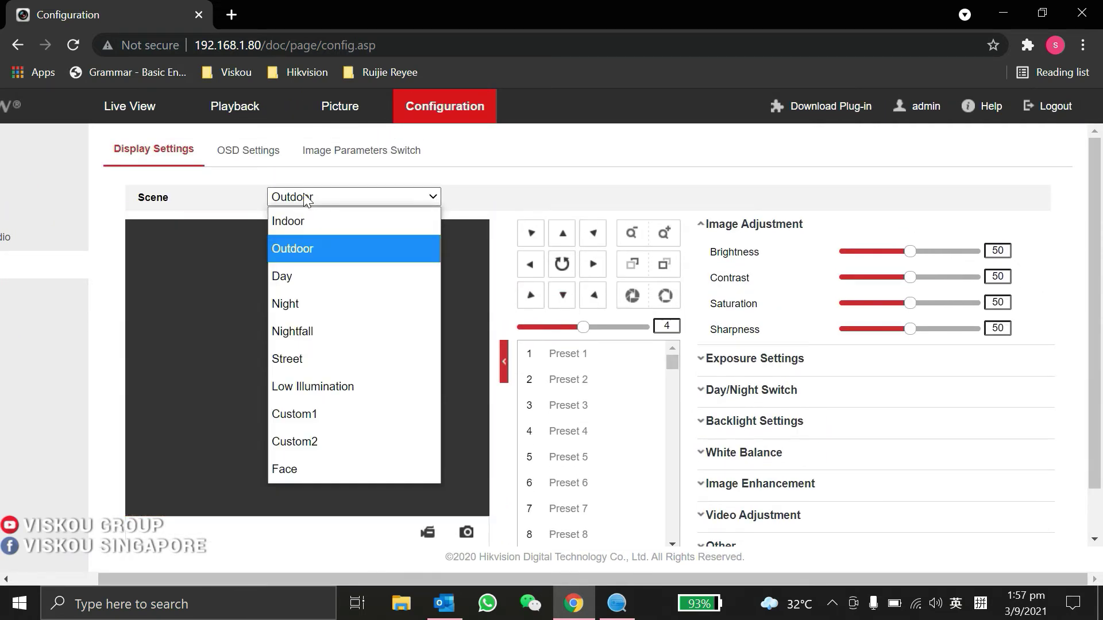
left_click(313, 253)
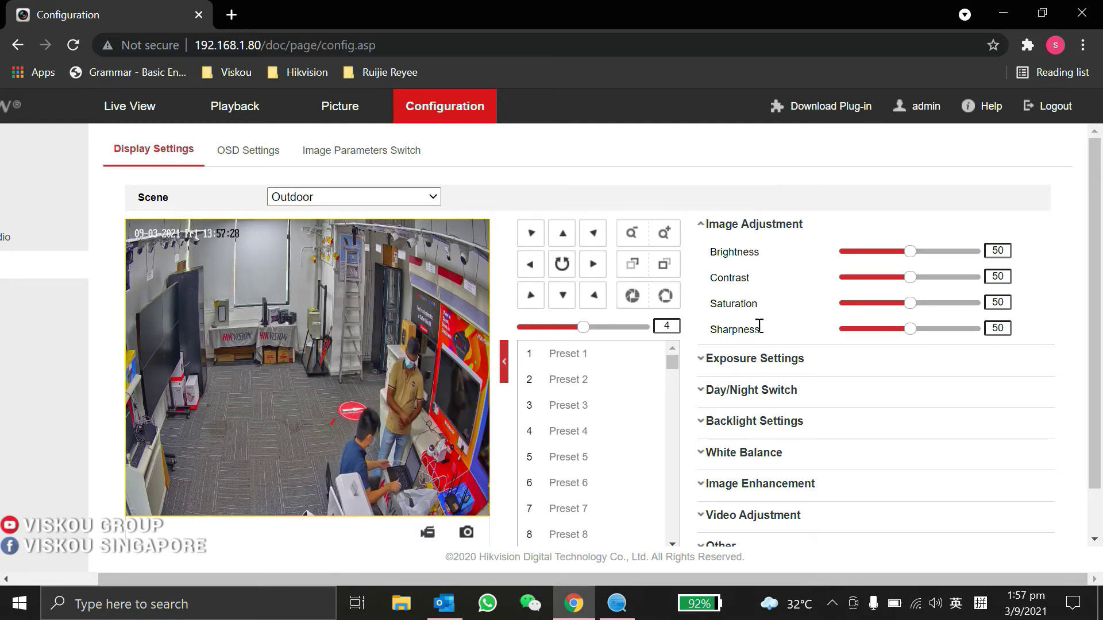
- Expand Exposure and Day/Night Switch settings, keeping the Day/Night mode on Auto
left_click(703, 358)
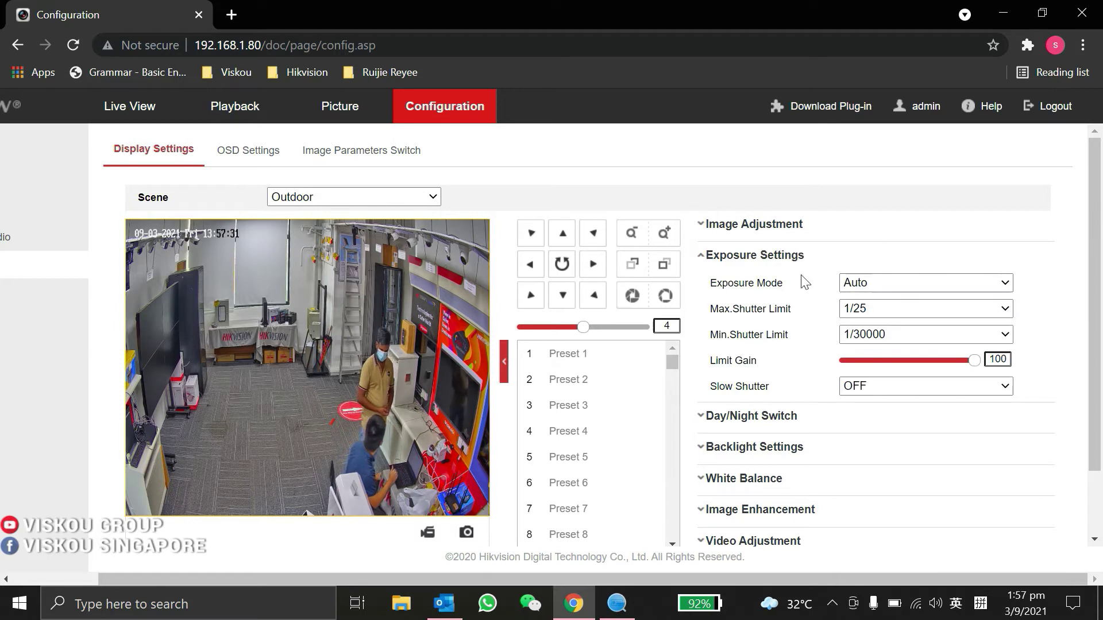
double_click(723, 417)
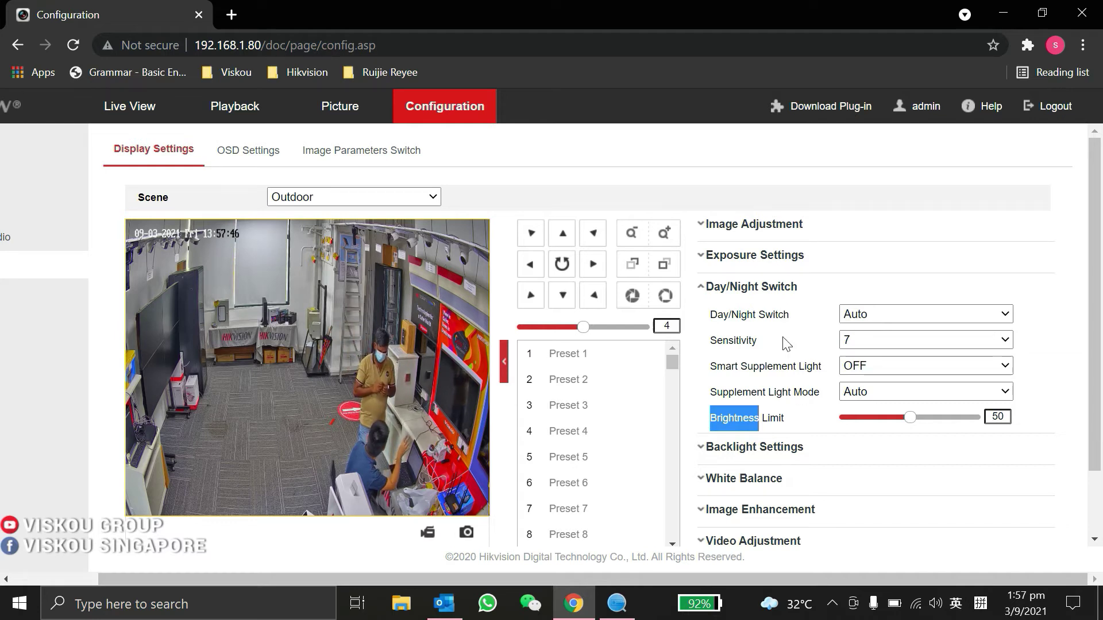
left_click(814, 425)
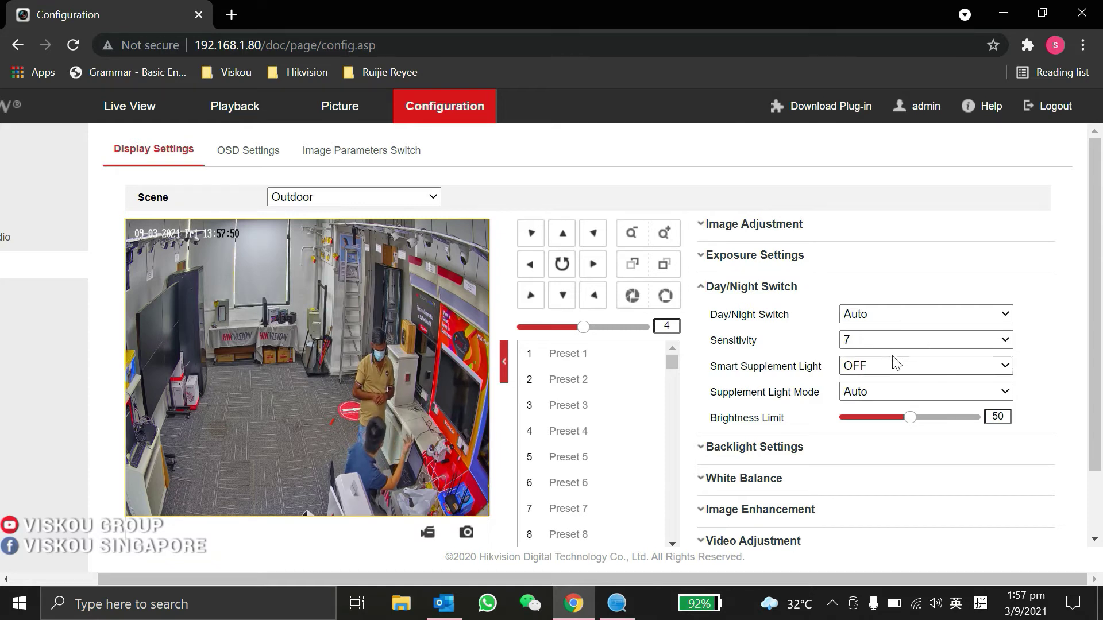
left_click(883, 322)
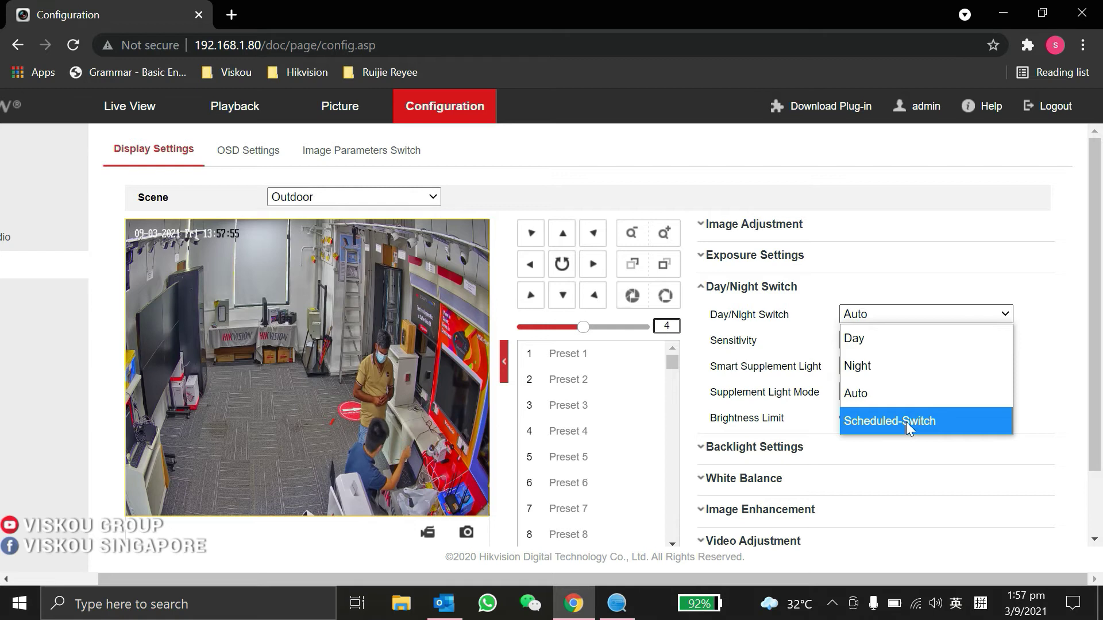
left_click(824, 325)
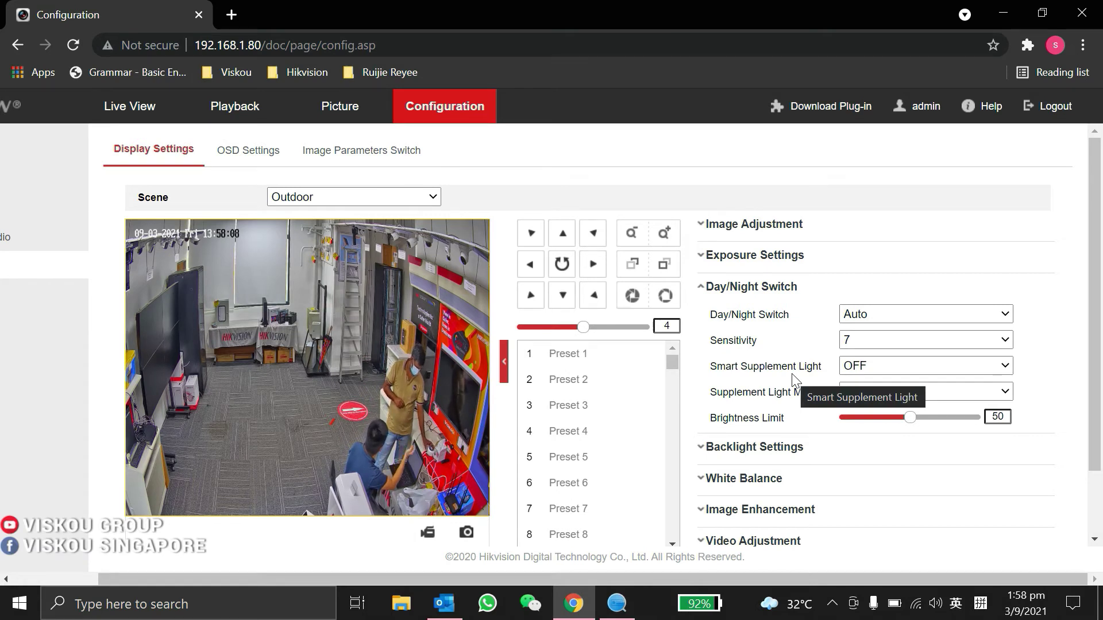
scroll(771, 381, "down", 2)
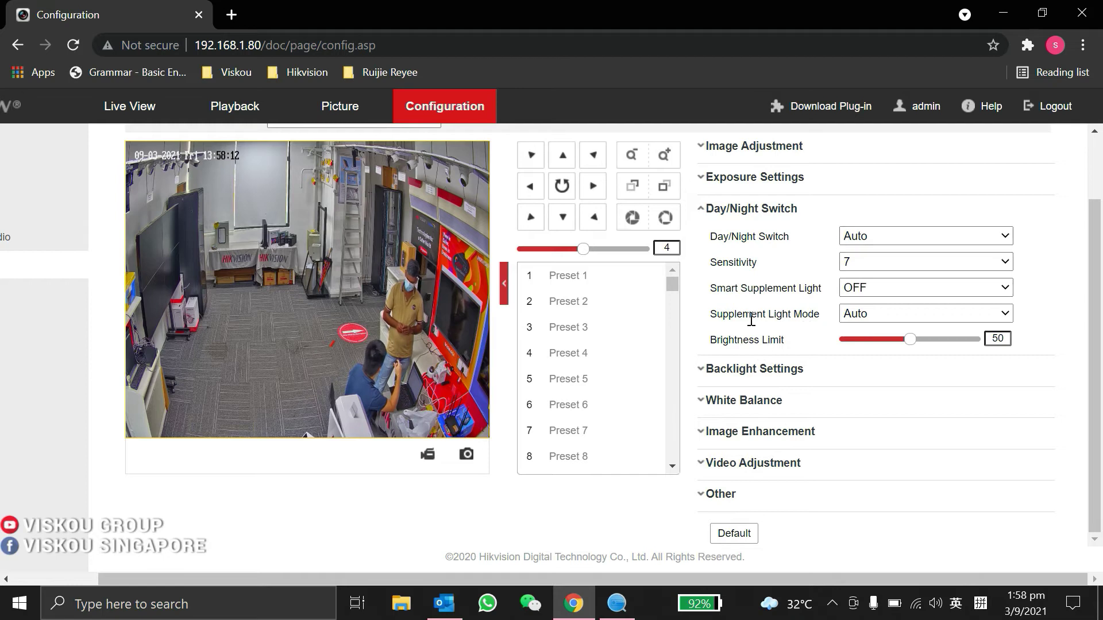
- Expand the Backlight, Image Enhancement, Video Adjustment and Other sections, revealing Zoom Limit 1
left_click(758, 370)
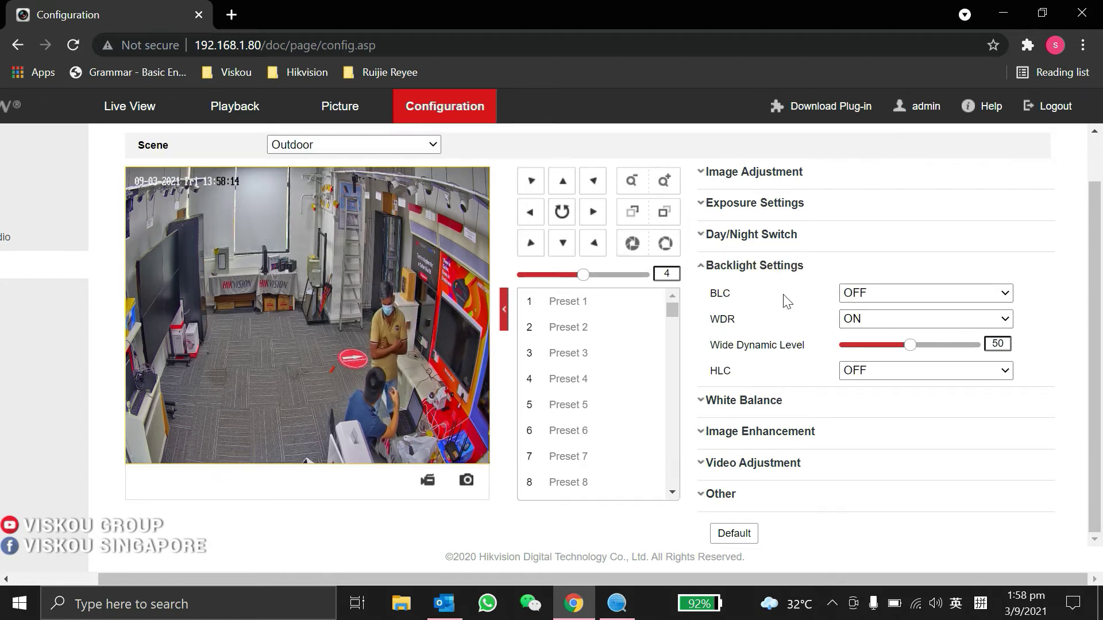
double_click(779, 428)
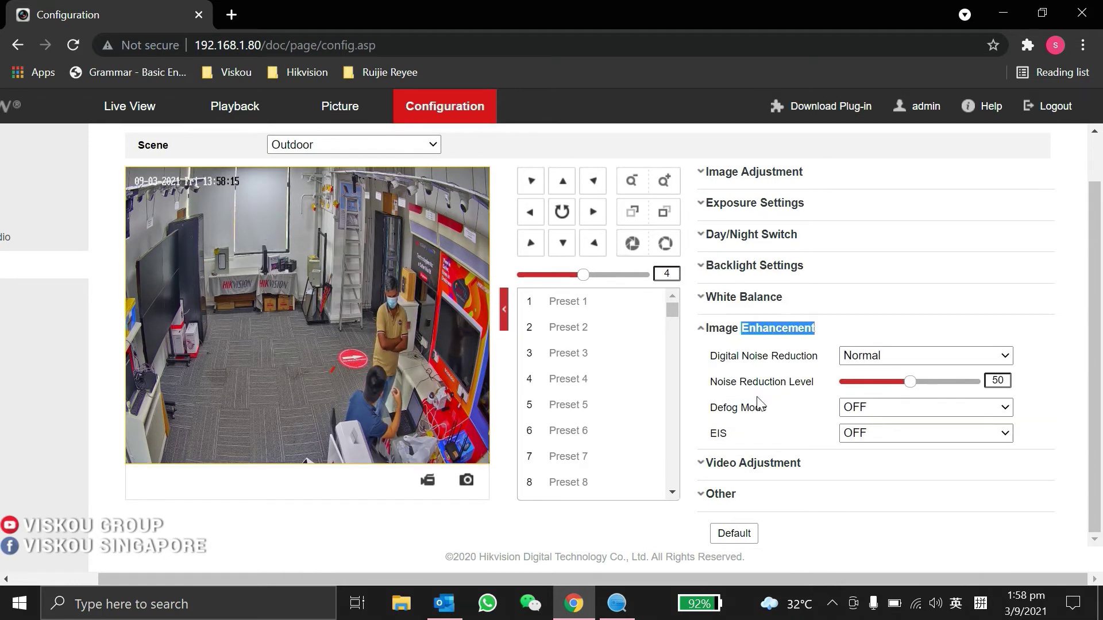
left_click(769, 464)
left_click(752, 487)
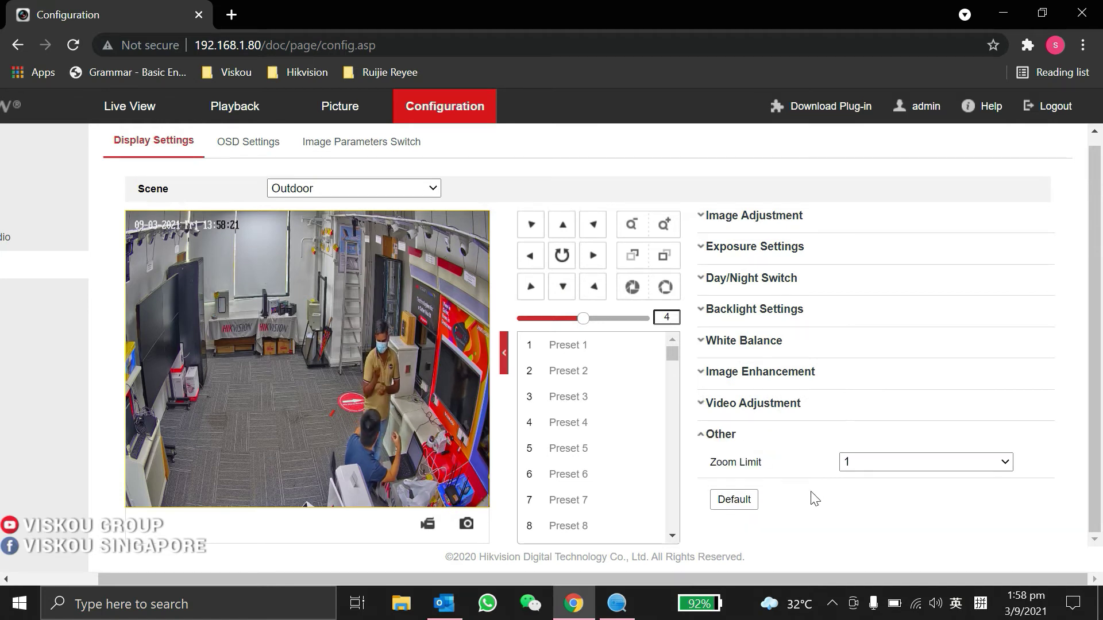
scroll(718, 364, "up", 1)
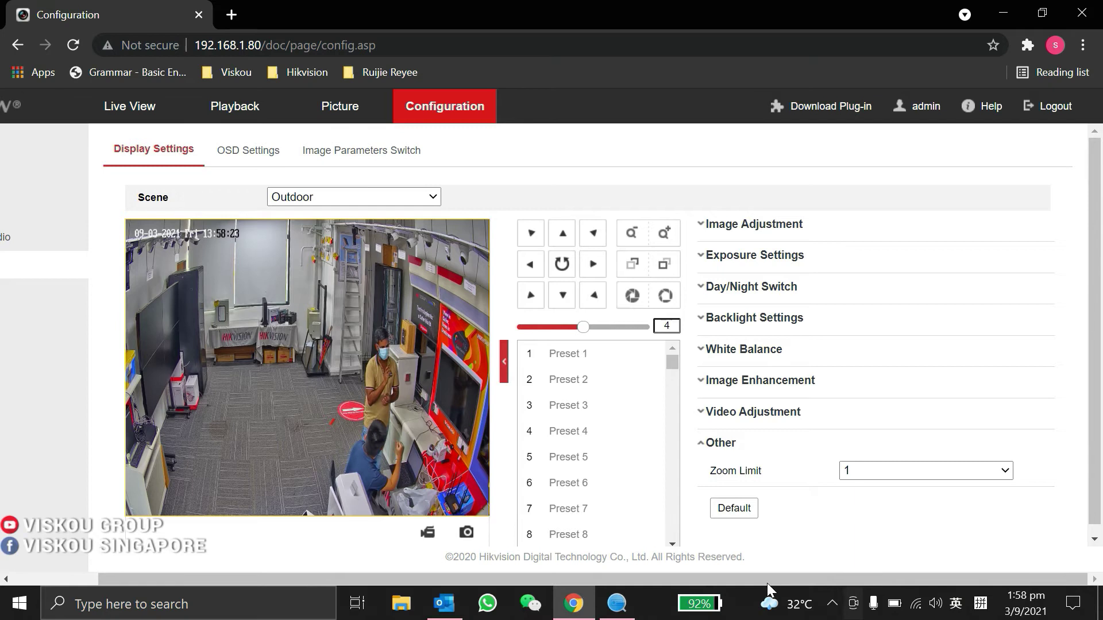
- Go through Basic Event to Line Crossing Detection's Linkage Method options (Notify Surveillance Center, Flashing Alarm)
scroll(402, 391, "left", 4)
left_click(51, 321)
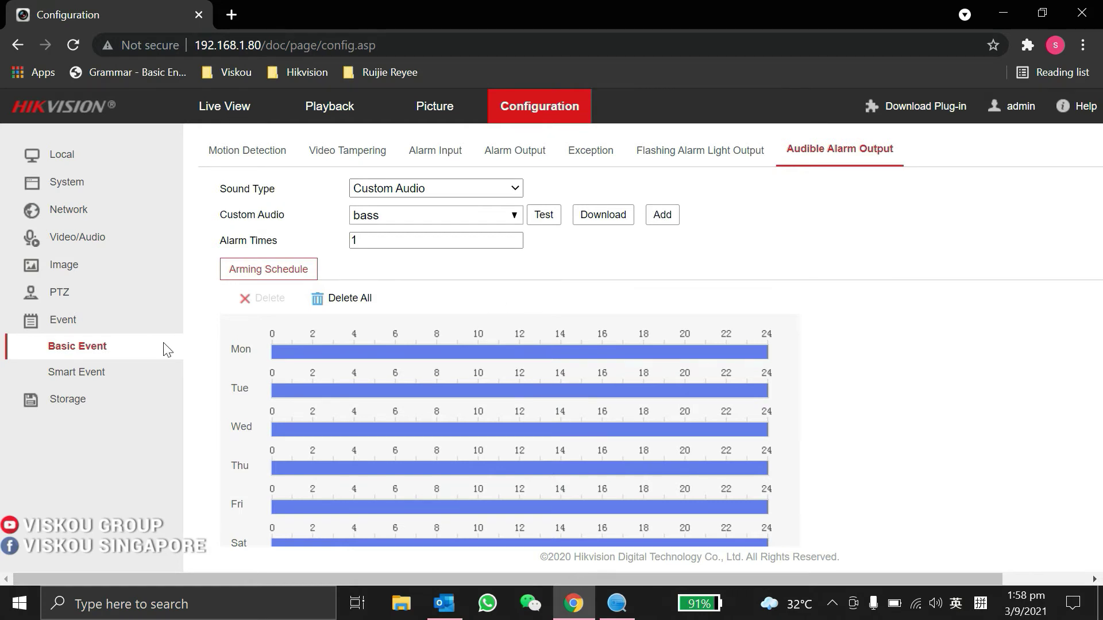
left_click(61, 378)
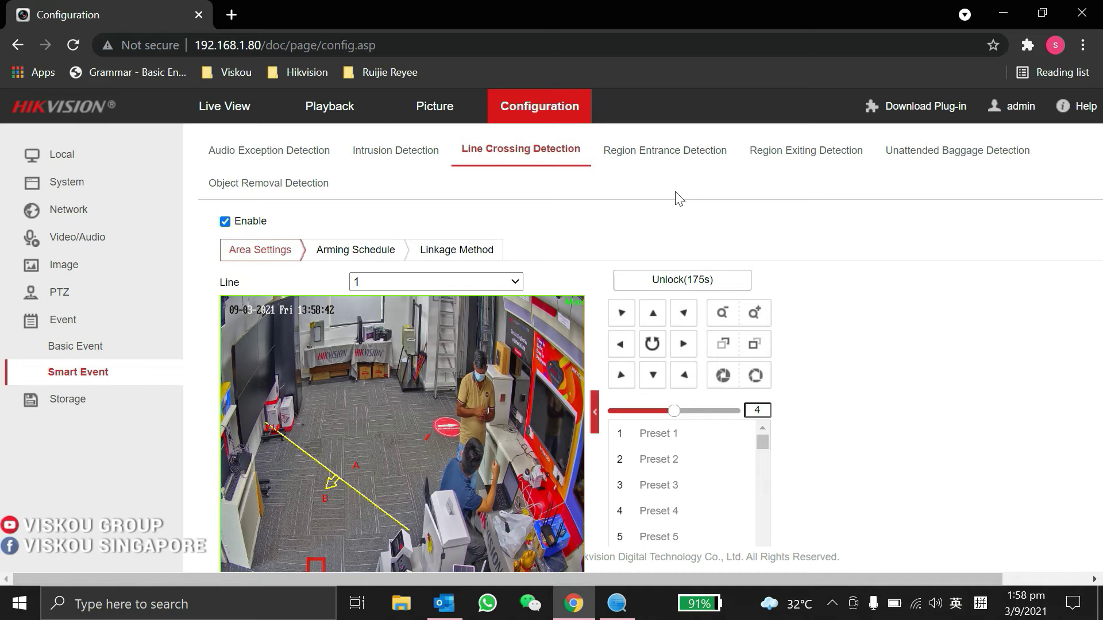
scroll(660, 189, "down", 2)
scroll(638, 181, "up", 2)
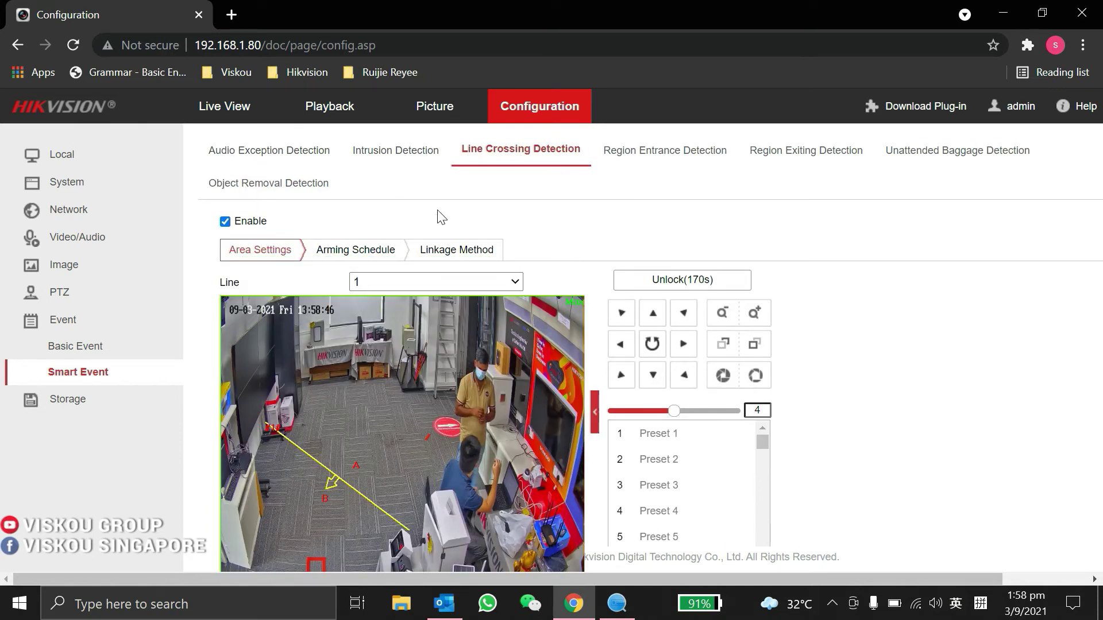
left_click(448, 253)
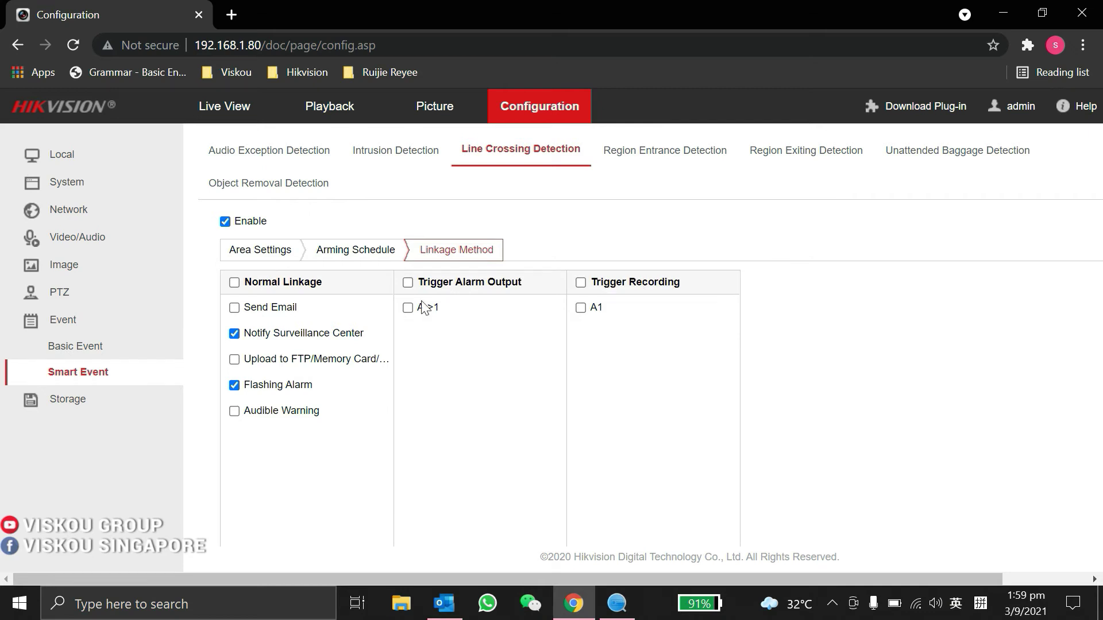
- Open Audible Alarm Output, cancel the custom audio upload, and pick sound type Warning
left_click(87, 350)
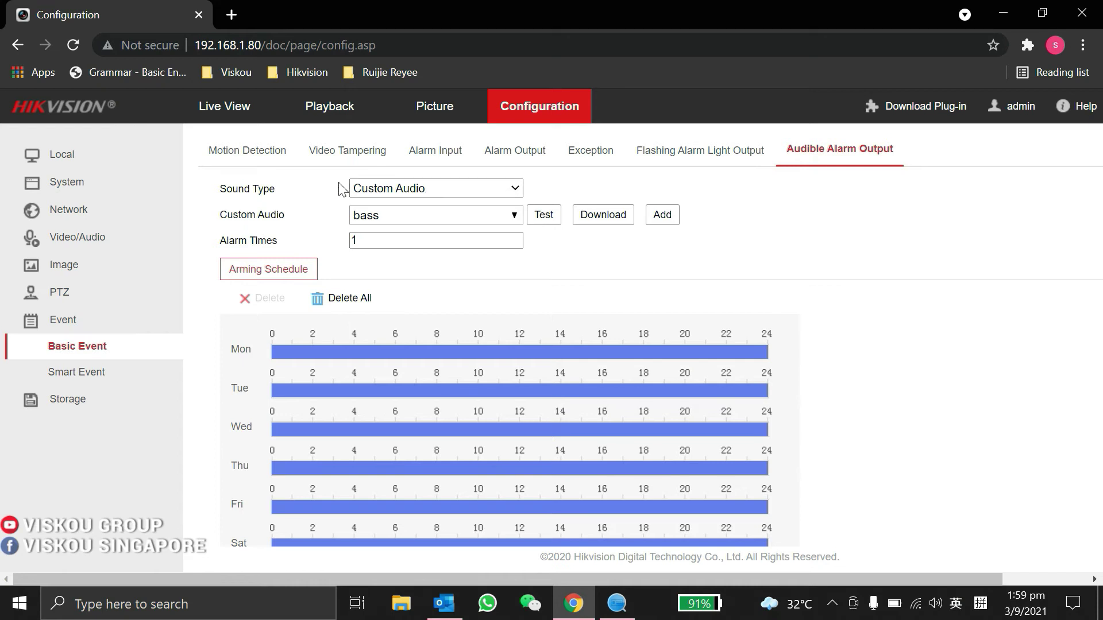
left_click(661, 221)
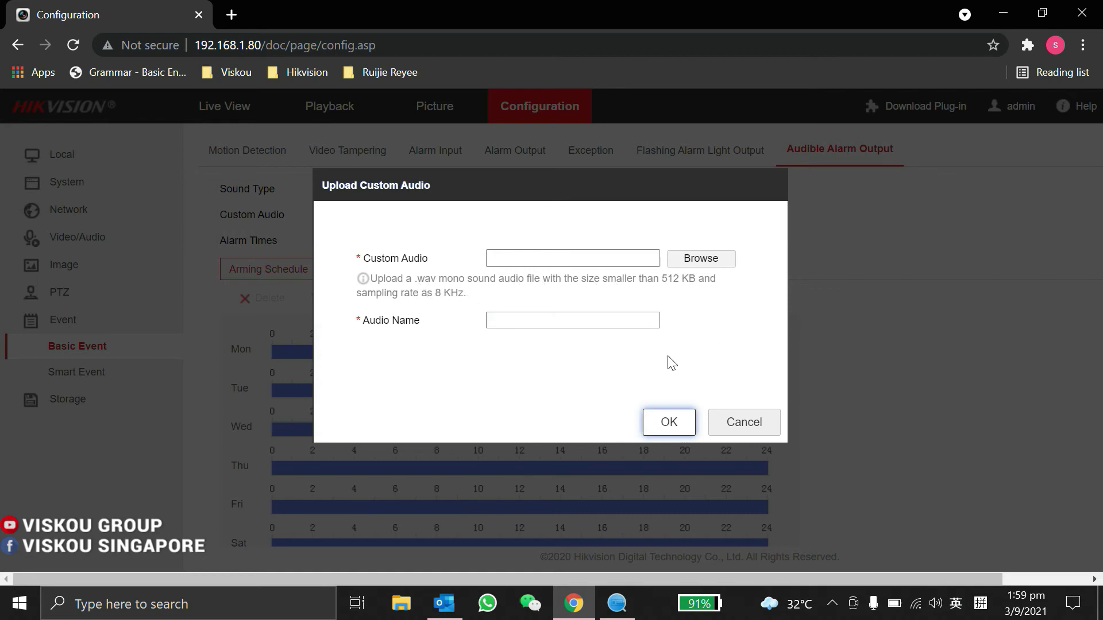
left_click(752, 423)
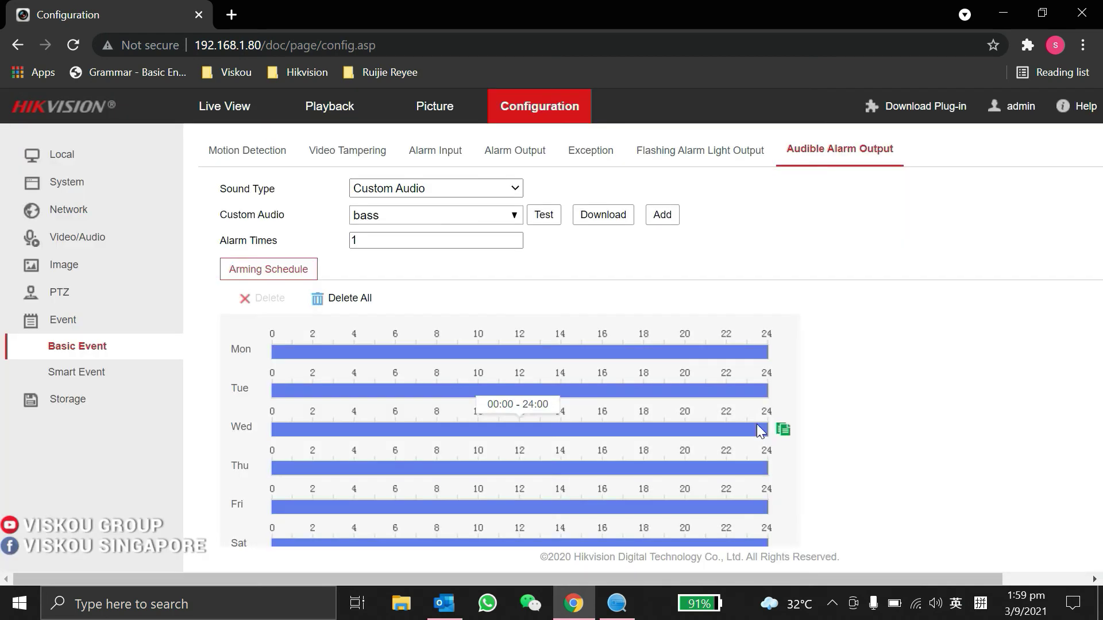
left_click(410, 193)
left_click(408, 208)
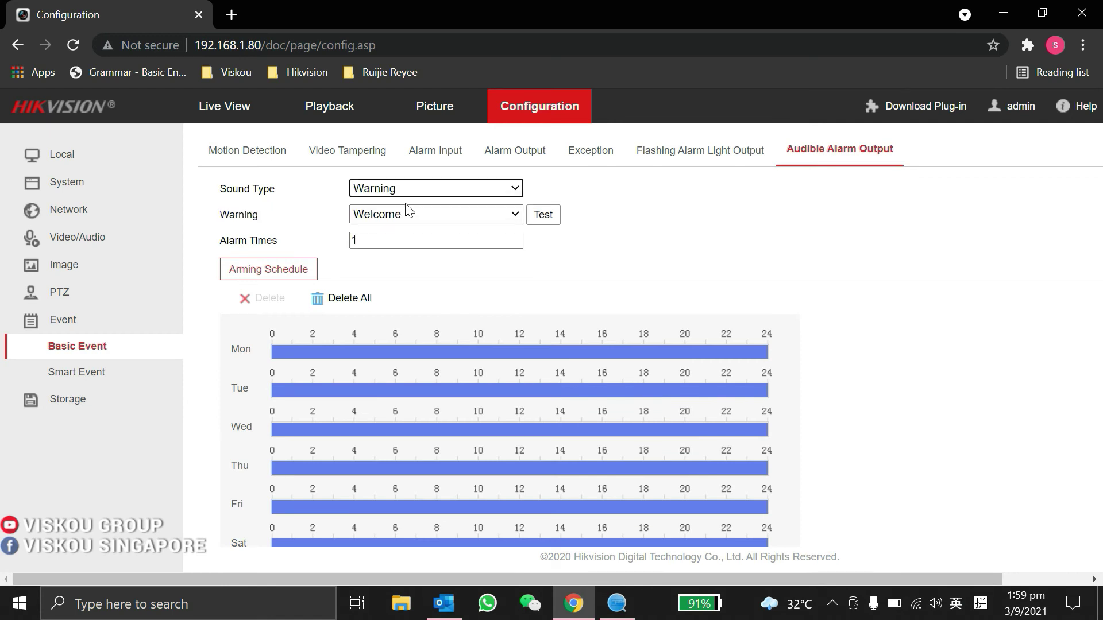
left_click(401, 216)
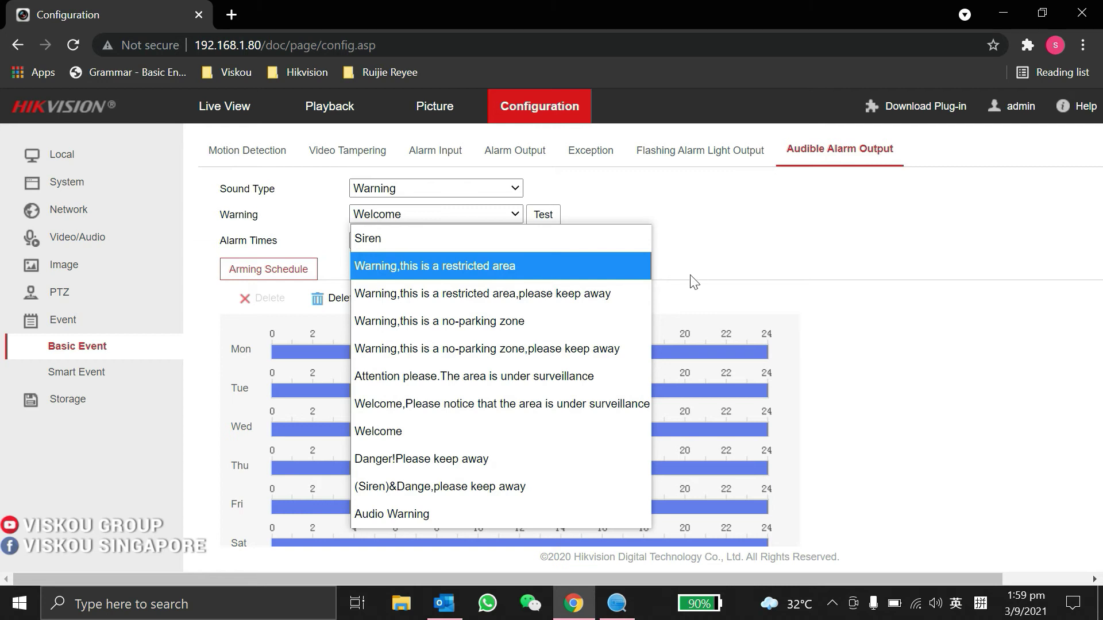
left_click(699, 254)
- Settle on sound type Warning with the Welcome message and 1 alarm time
left_click(435, 188)
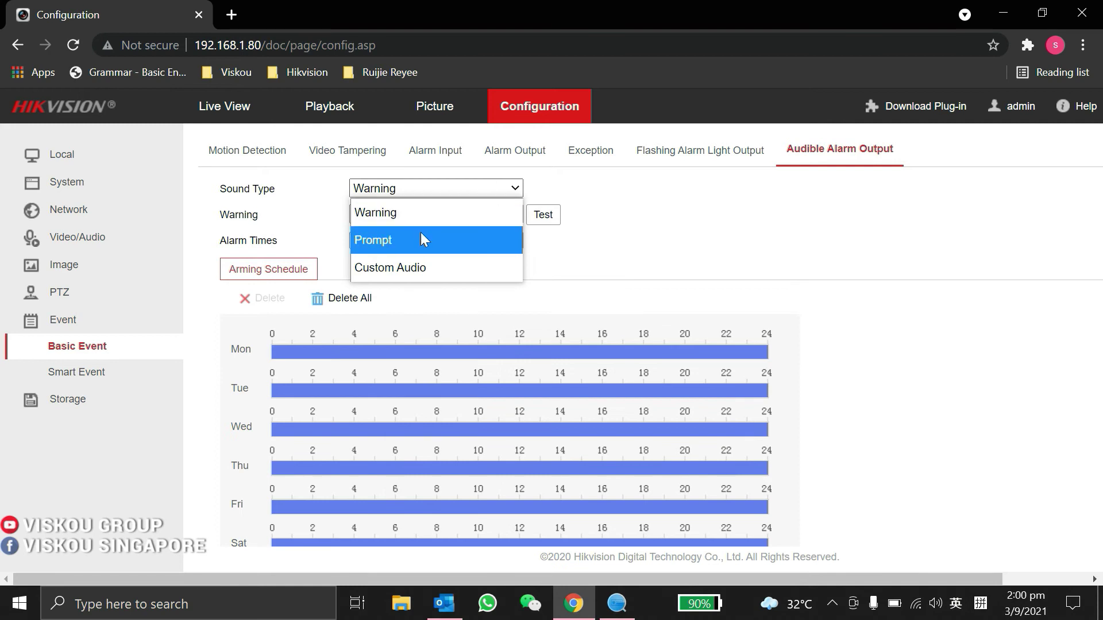
left_click(411, 236)
left_click(373, 219)
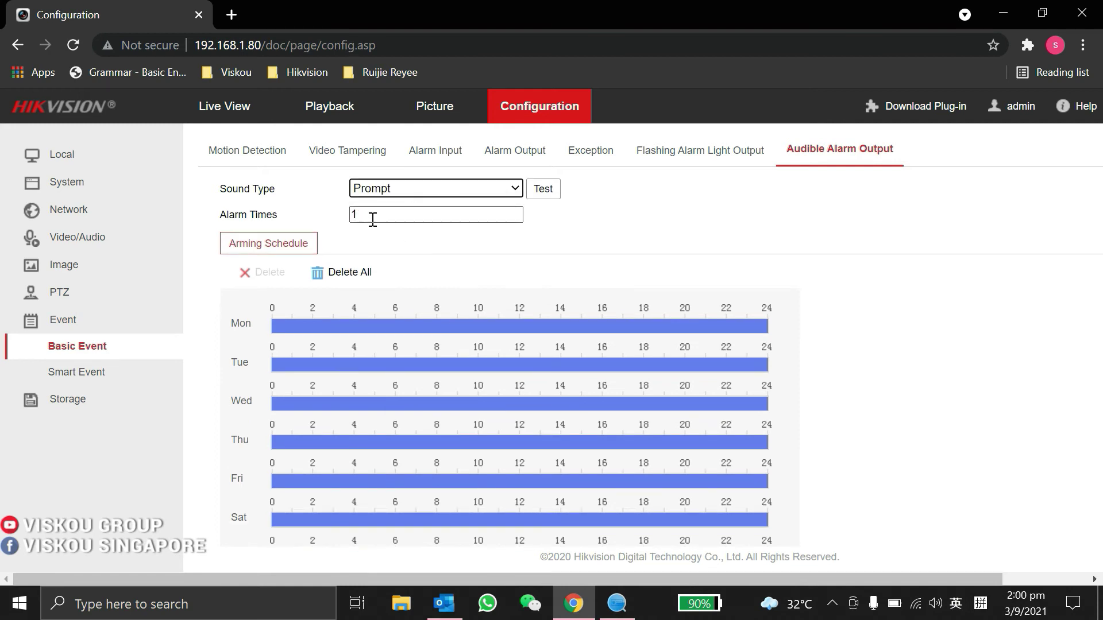
left_click(397, 190)
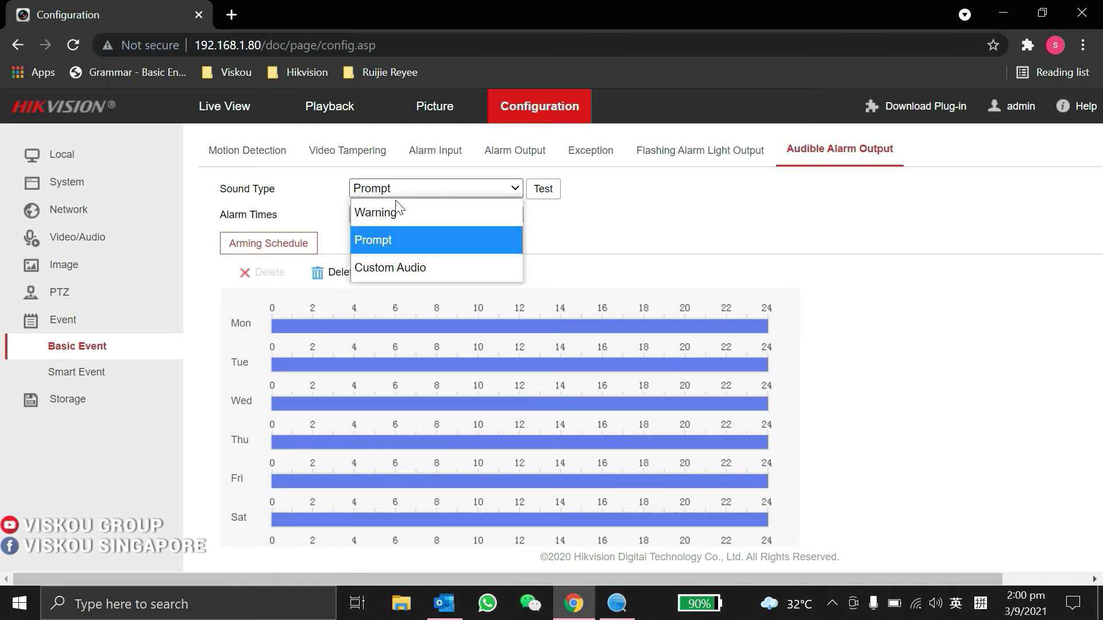
left_click(397, 214)
left_click(366, 240)
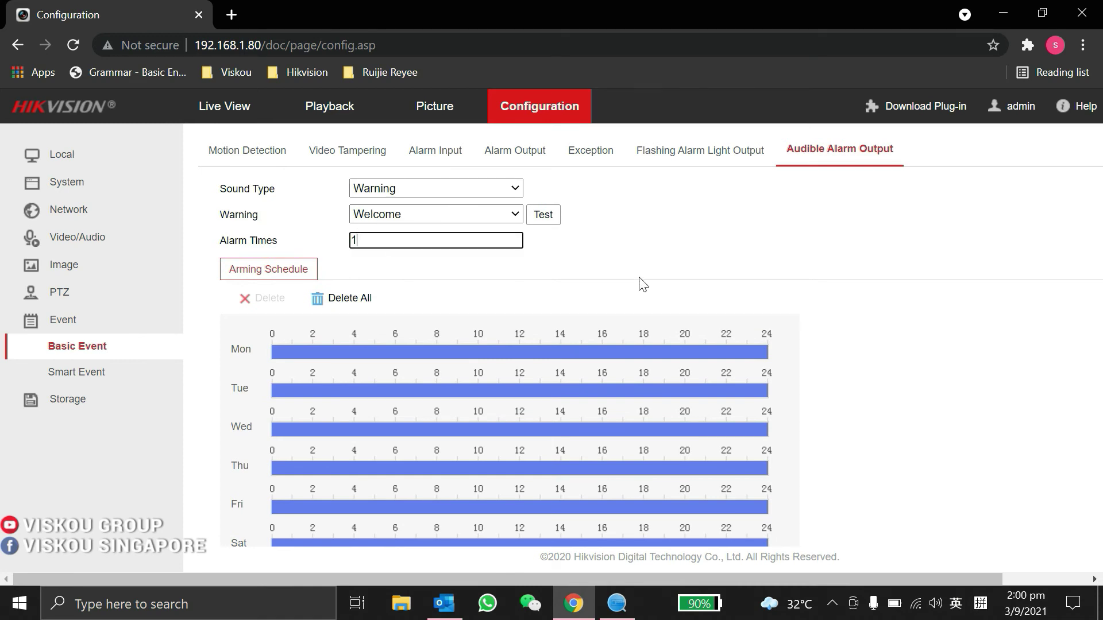
scroll(405, 248, "down", 3)
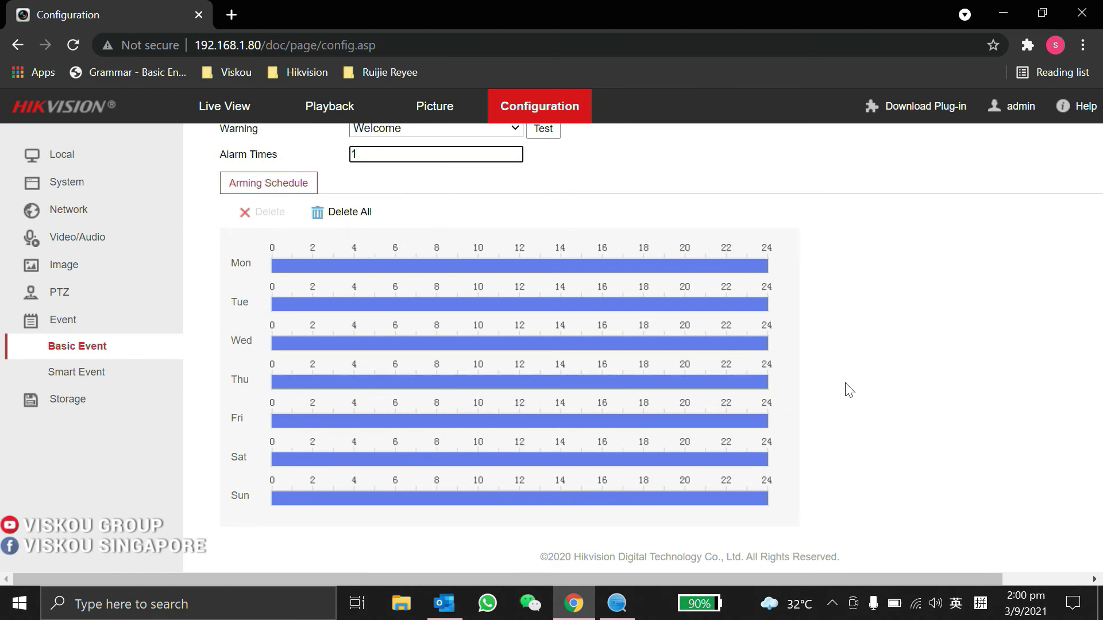
scroll(850, 390, "up", 3)
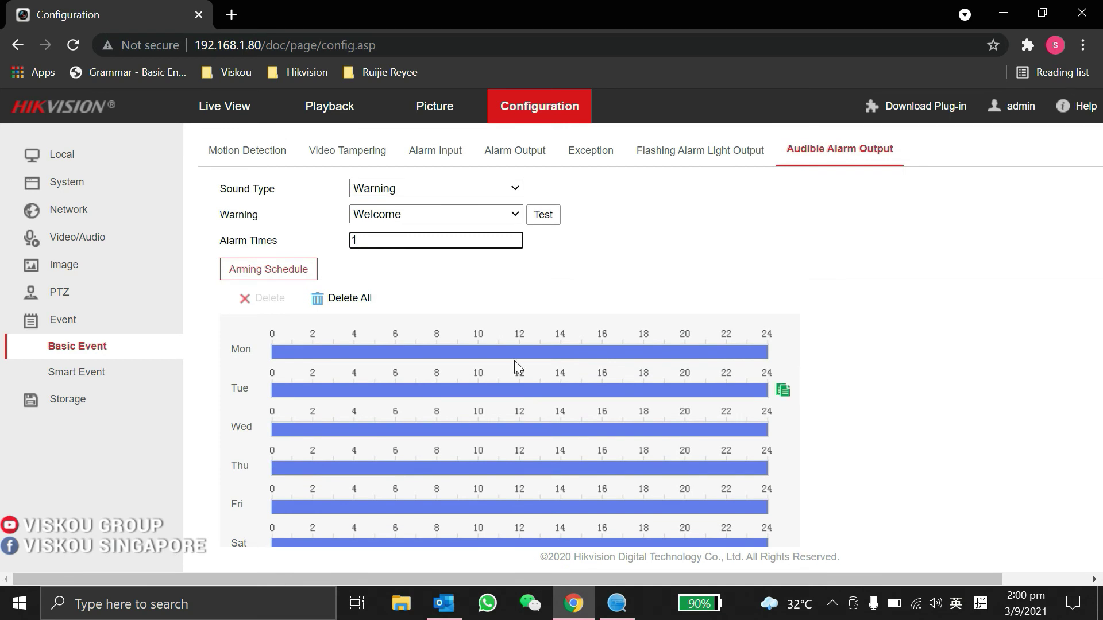
- Reopen Line Crossing Detection and review its arming schedule
left_click(61, 322)
left_click(61, 323)
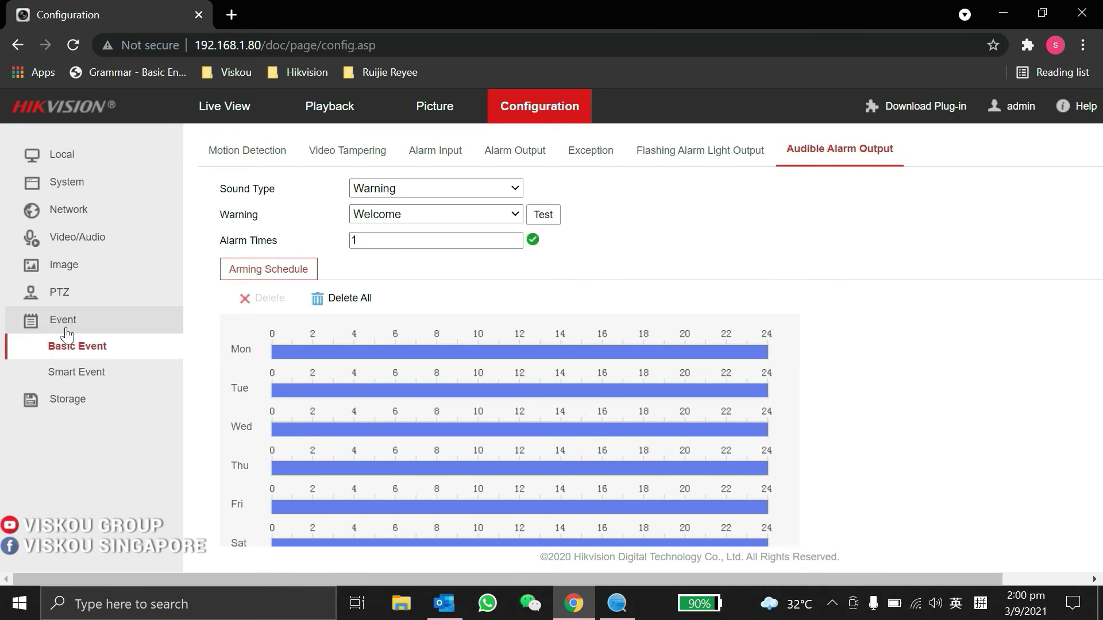
left_click(69, 369)
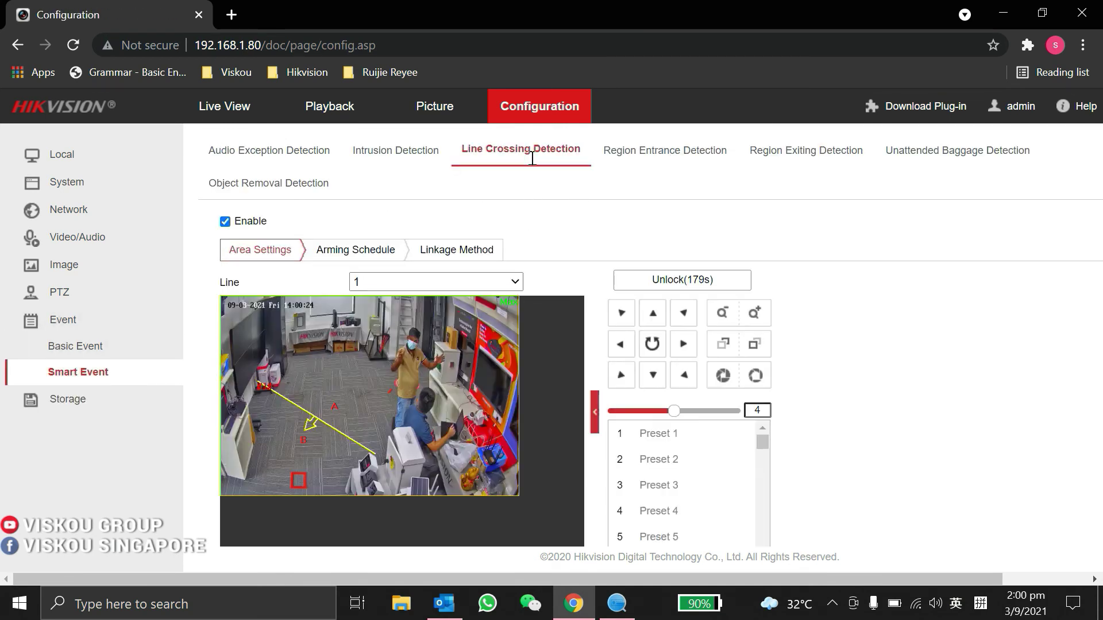
scroll(448, 316, "down", 2)
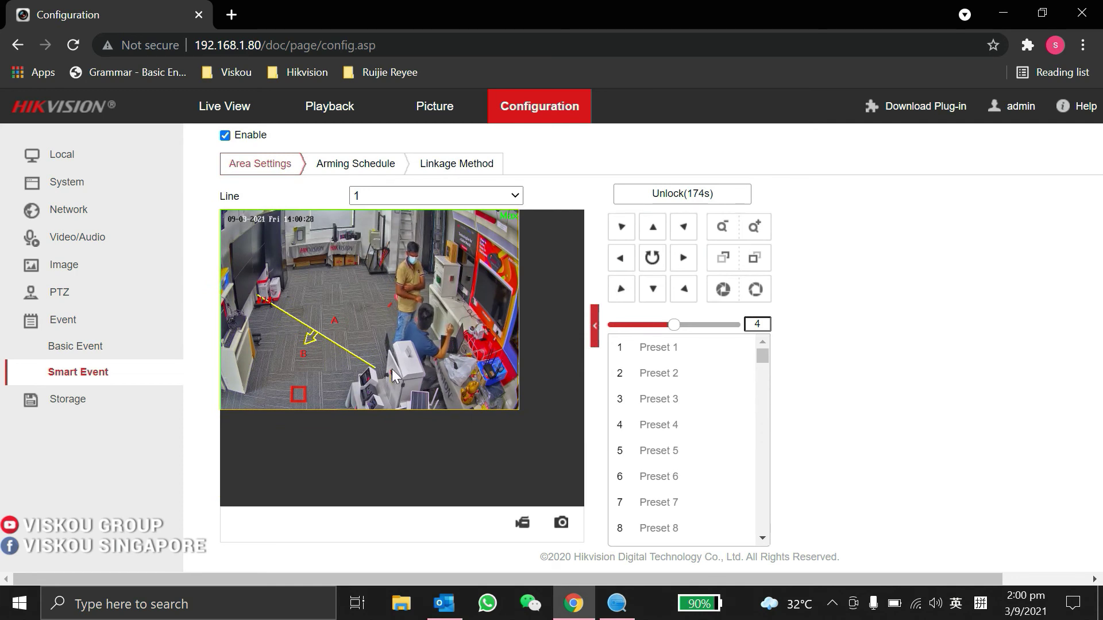
scroll(263, 172, "up", 2)
left_click_drag(255, 249, 342, 252)
scroll(597, 241, "down", 2)
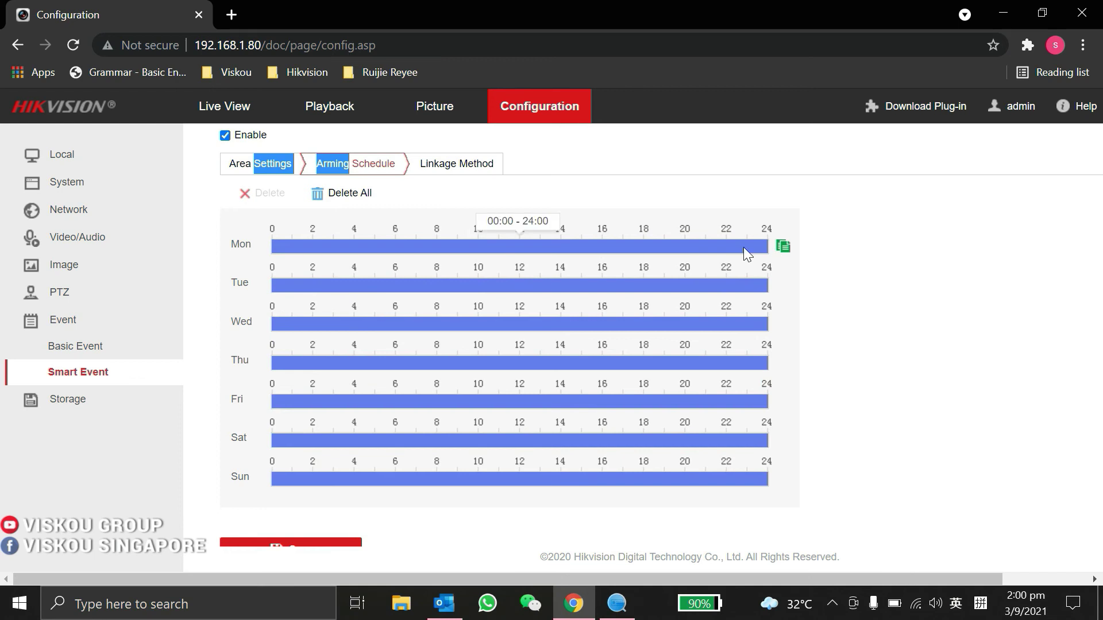
scroll(374, 436, "down", 2)
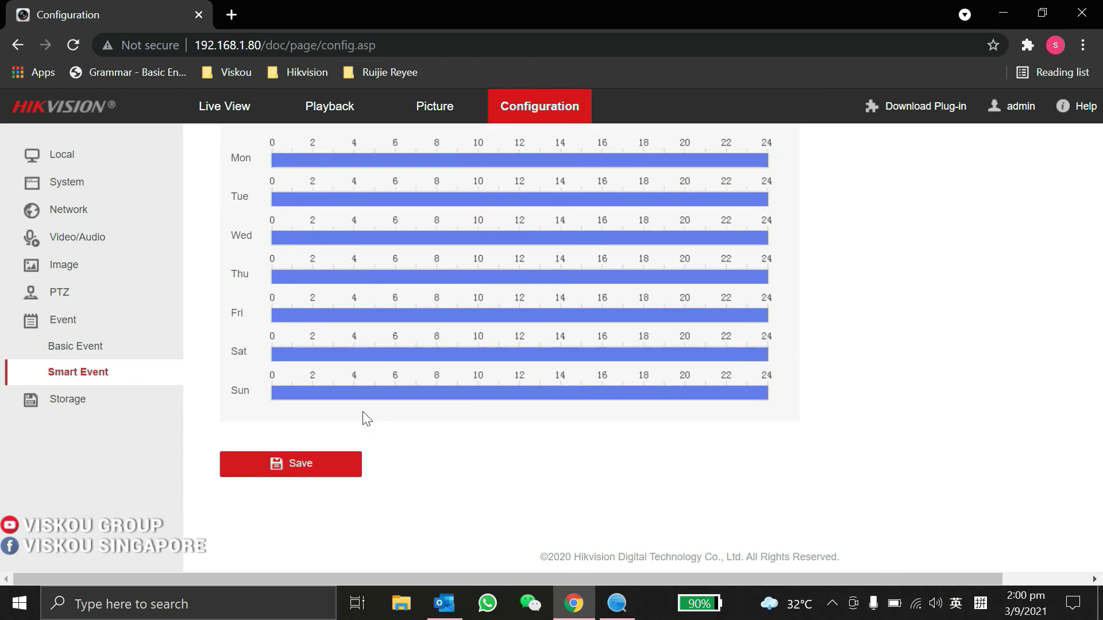
scroll(345, 344, "up", 2)
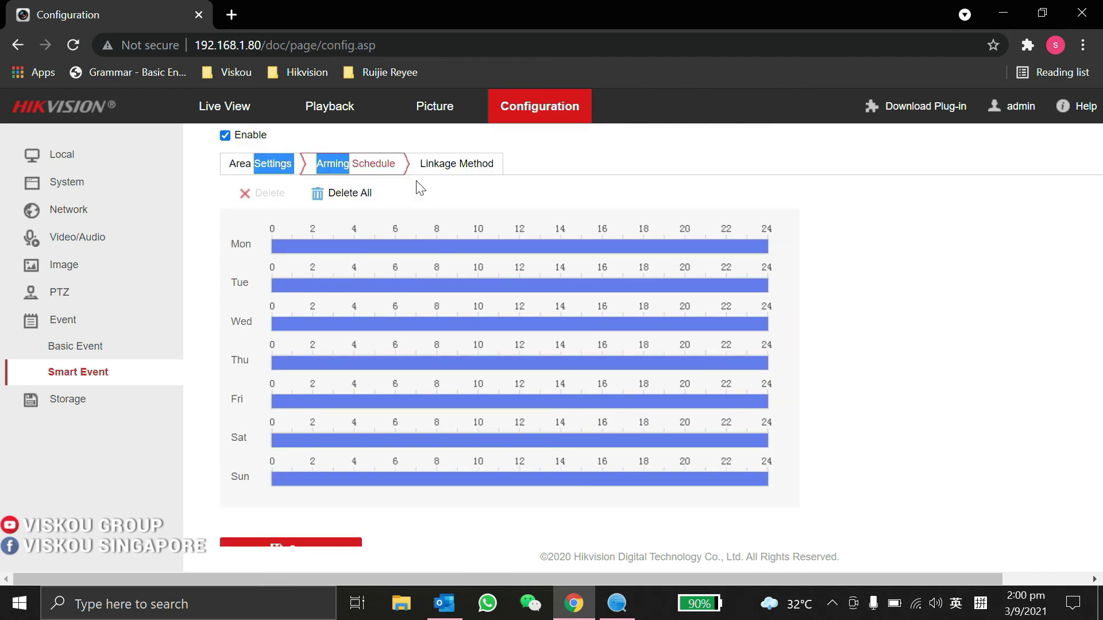
- Add Audible Warning to the Line Crossing linkage methods and save
left_click(442, 167)
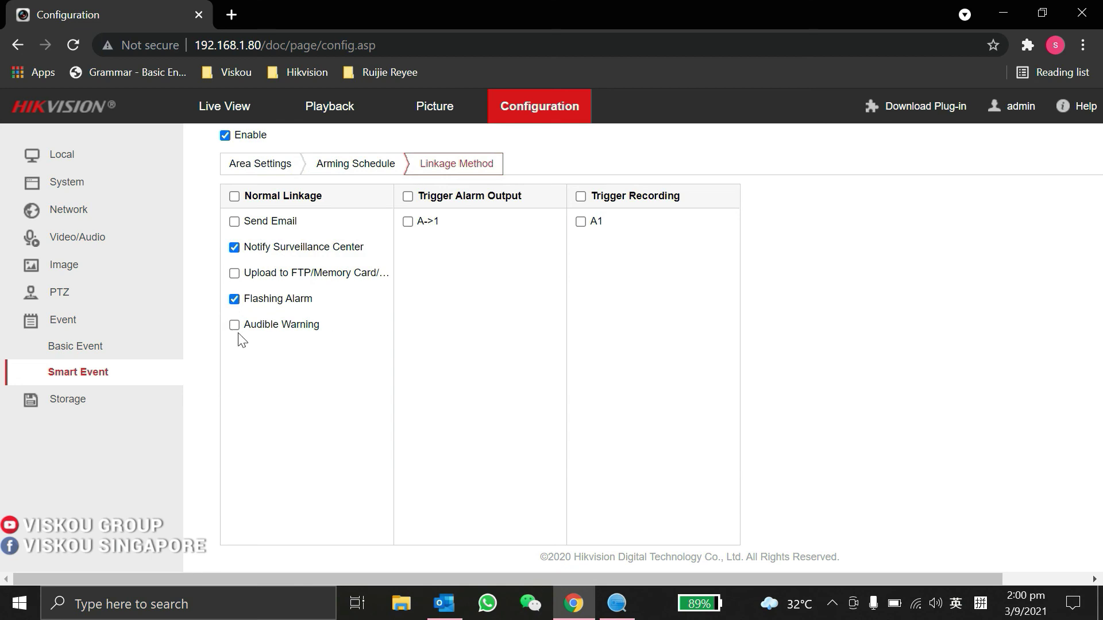
scroll(315, 337, "down", 2)
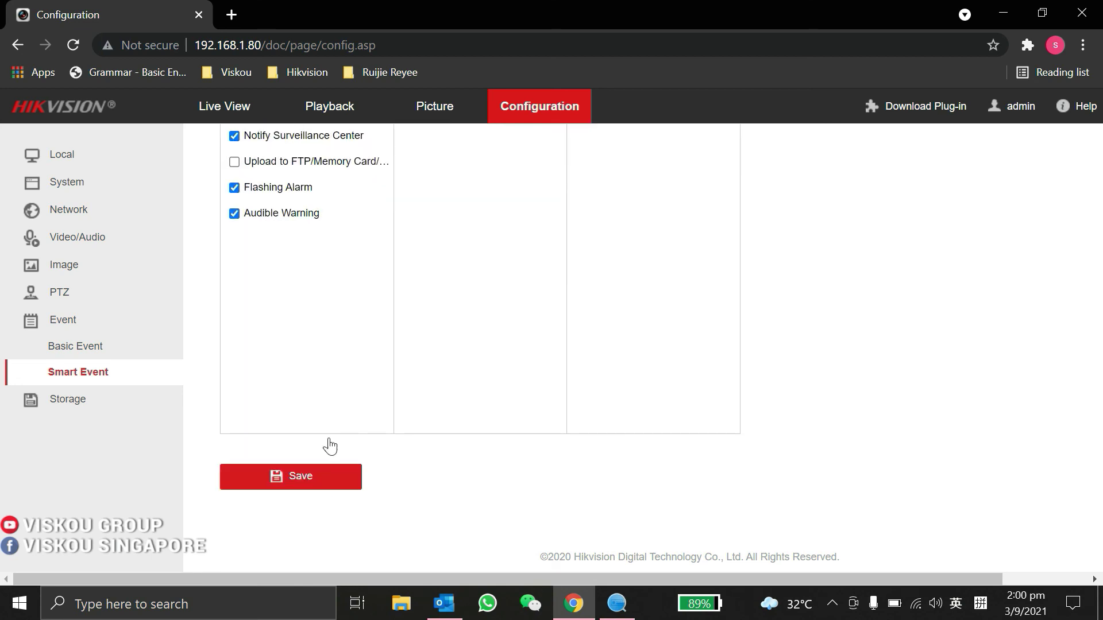
scroll(342, 389, "up", 3)
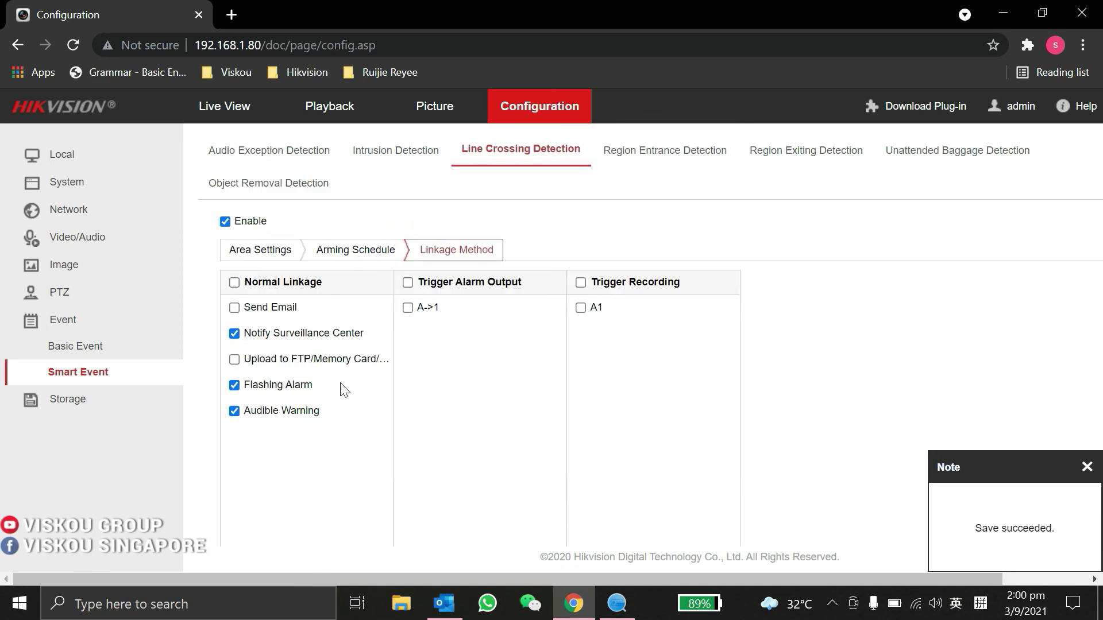
- Bring up the Flashing Alarm Light Output tab under Event > Basic Event
left_click(72, 321)
left_click(72, 322)
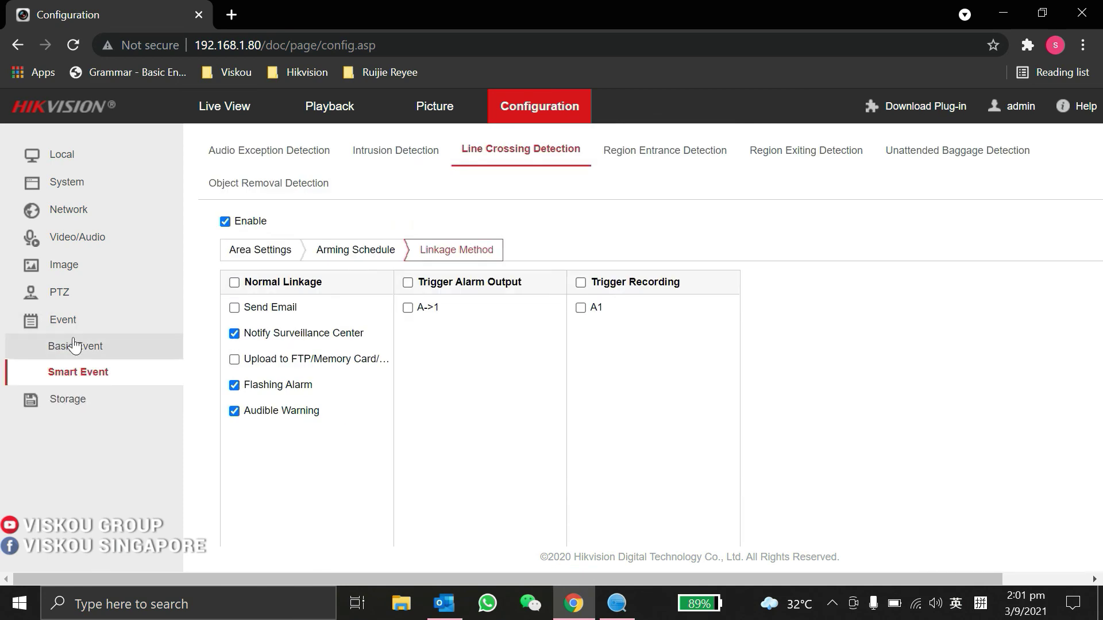
left_click(76, 346)
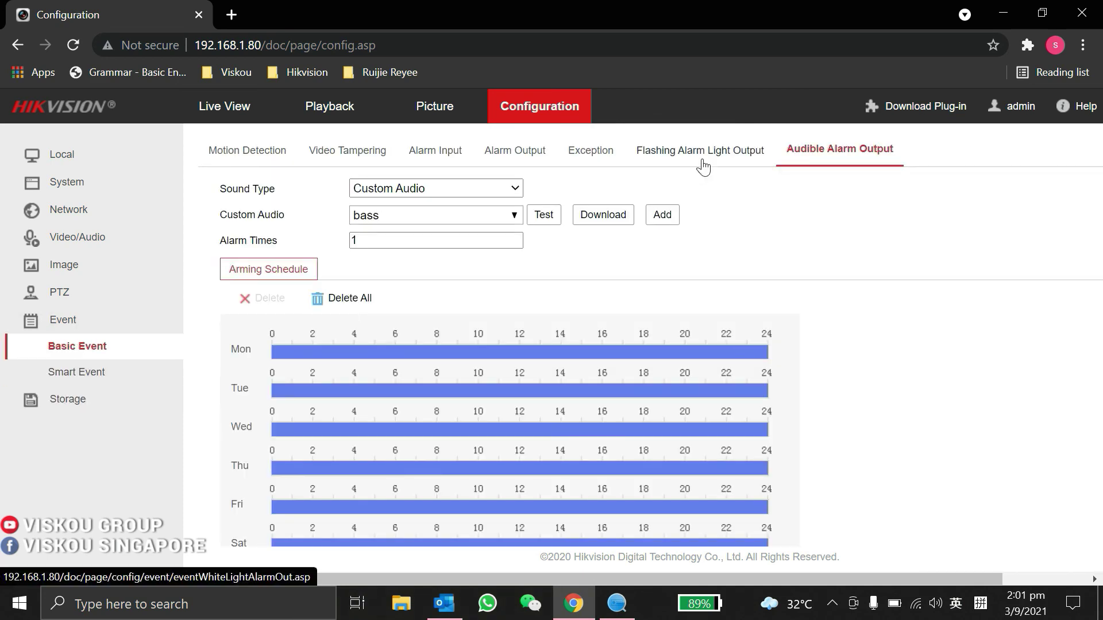
left_click(701, 161)
left_click(847, 158)
left_click(689, 162)
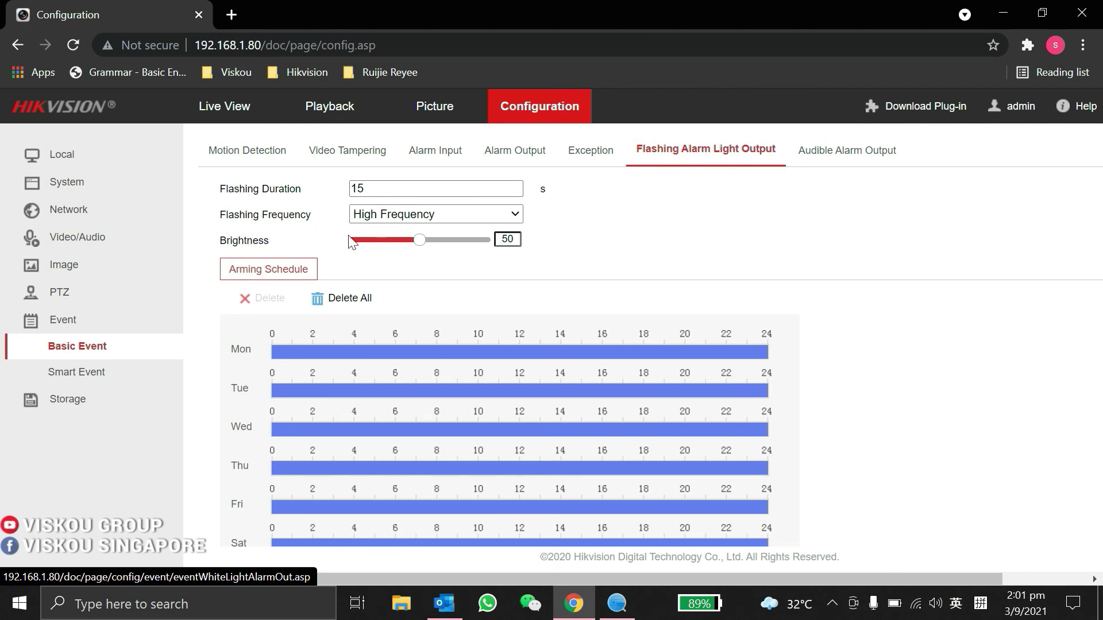
- Confirm High Frequency flashing is selected and review the full-week arming schedule
left_click(442, 216)
left_click(442, 216)
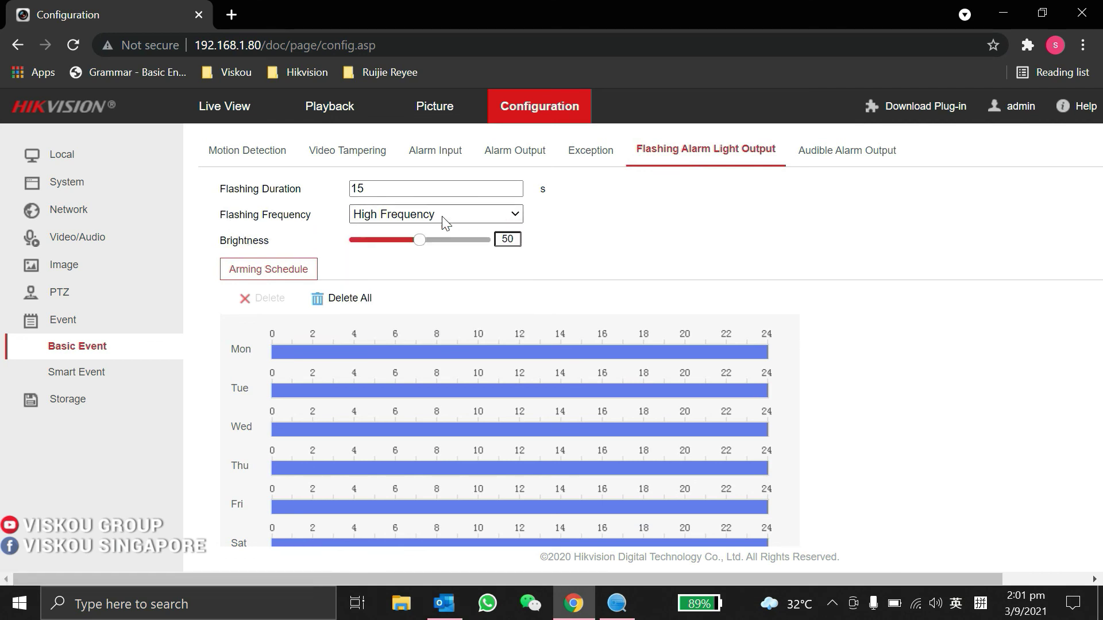
scroll(446, 300, "down", 3)
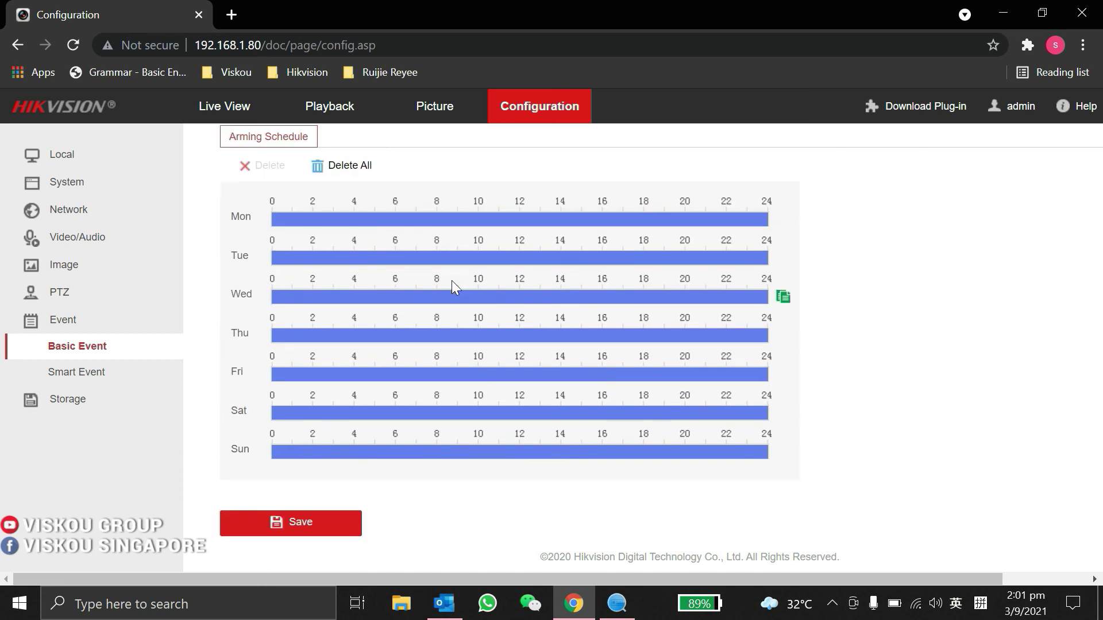